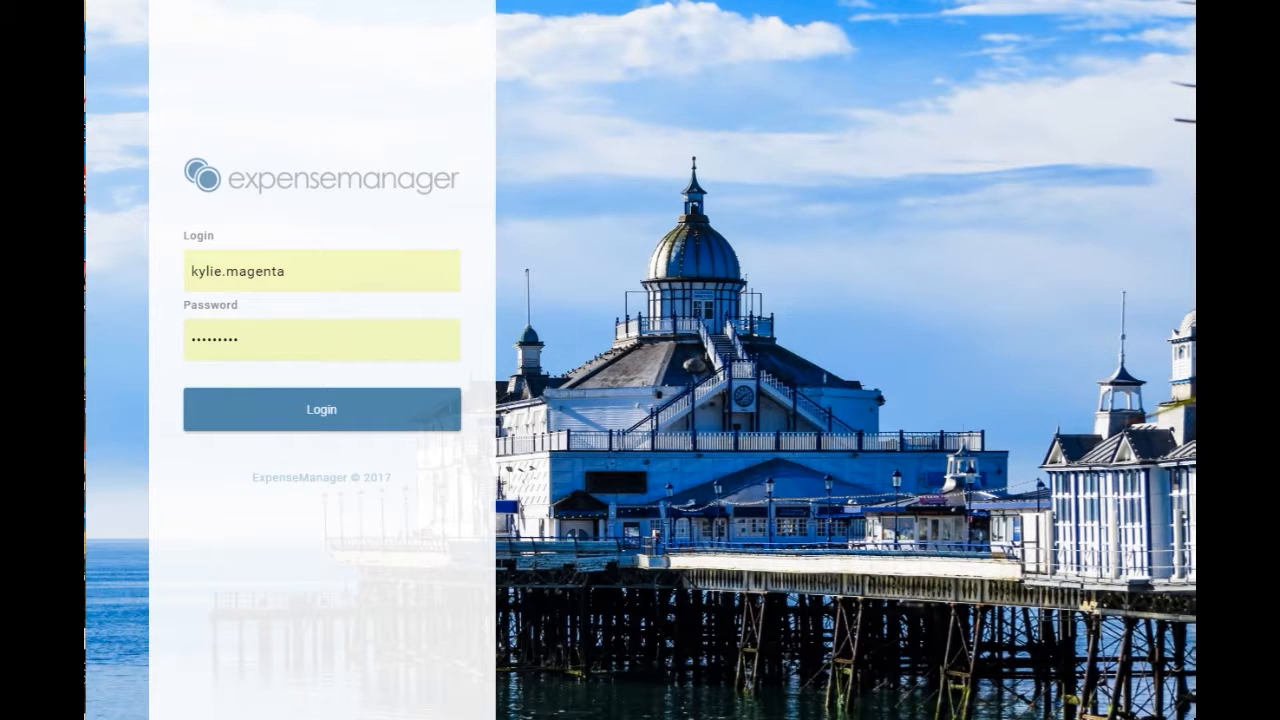
Step: Log in with the saved credentials and open the document vault to view the stored receipts and invoices
click(316, 420)
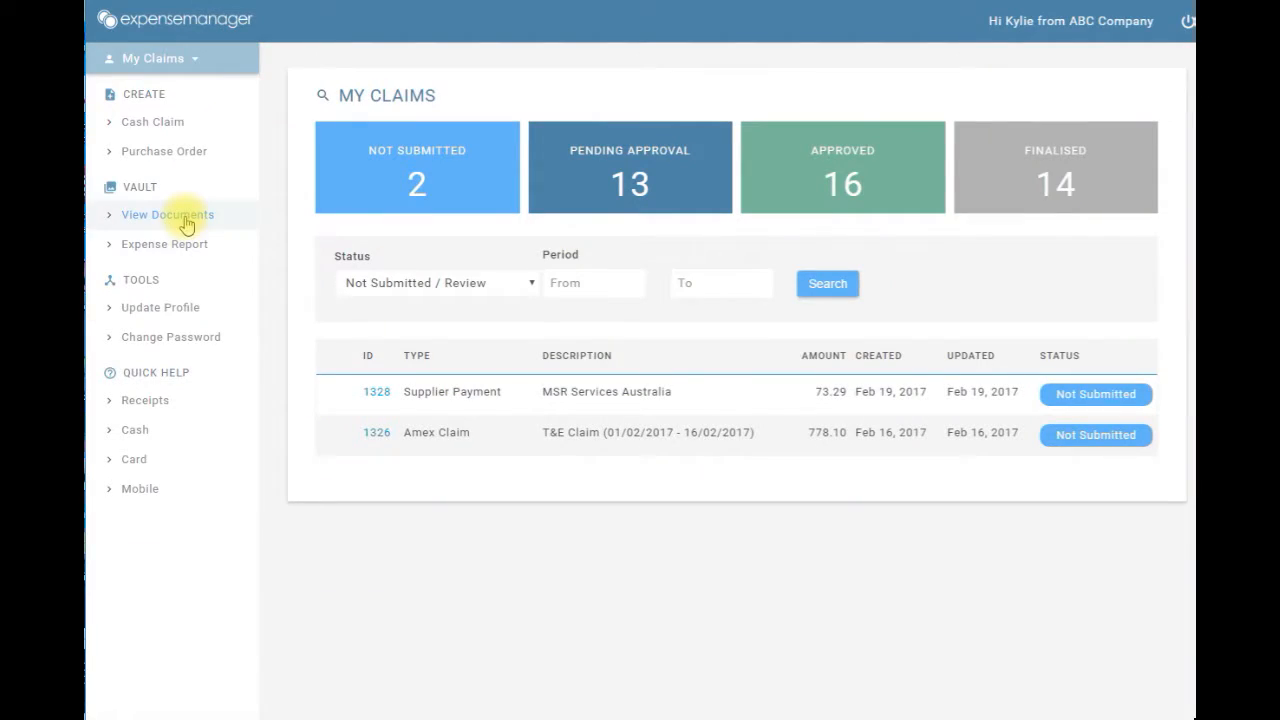
click(168, 215)
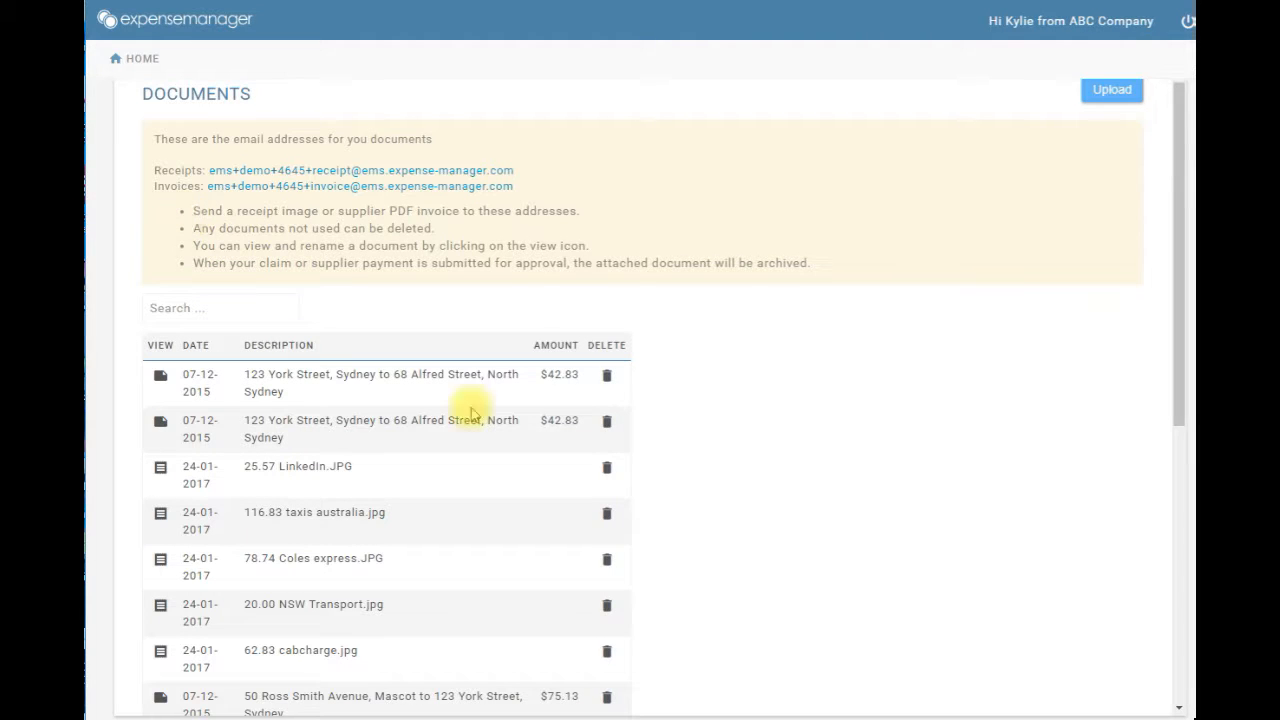
scroll(740, 485, down, 3)
scroll(741, 487, up, 3)
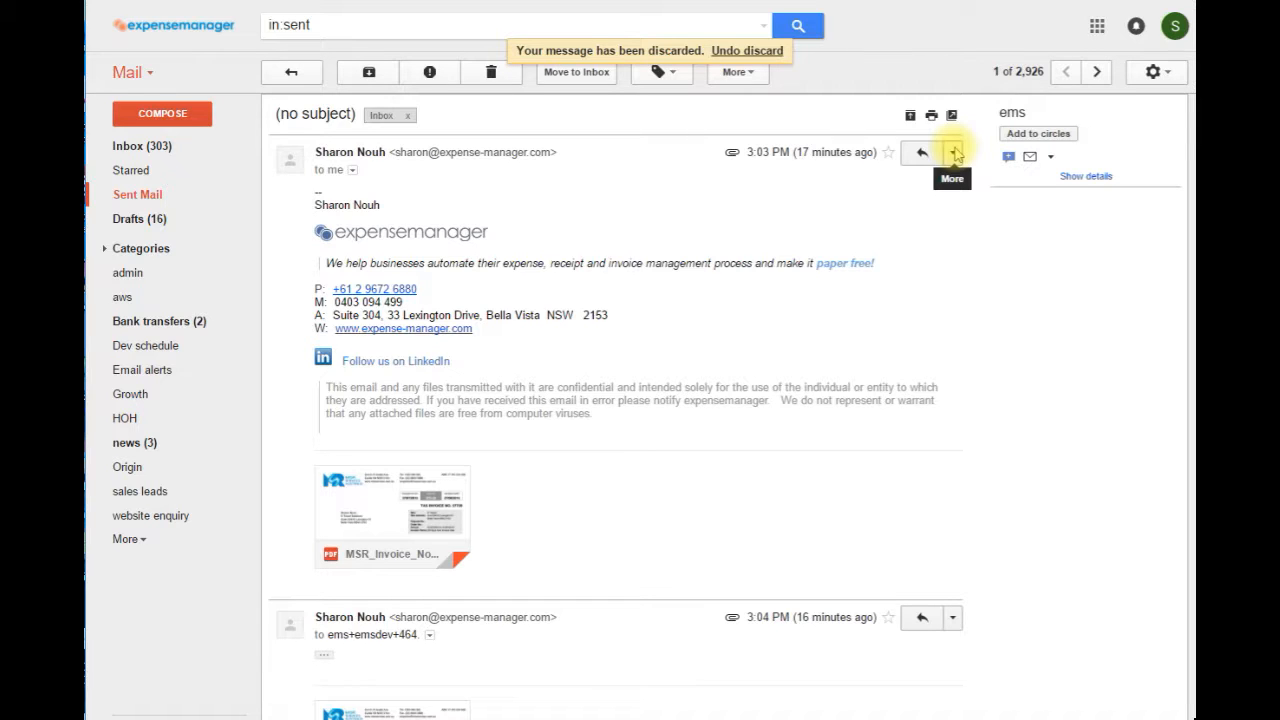
Step: Switch to Gmail and forward the message with the MSR invoice PDF to the vault's invoice e-mail address
click(955, 153)
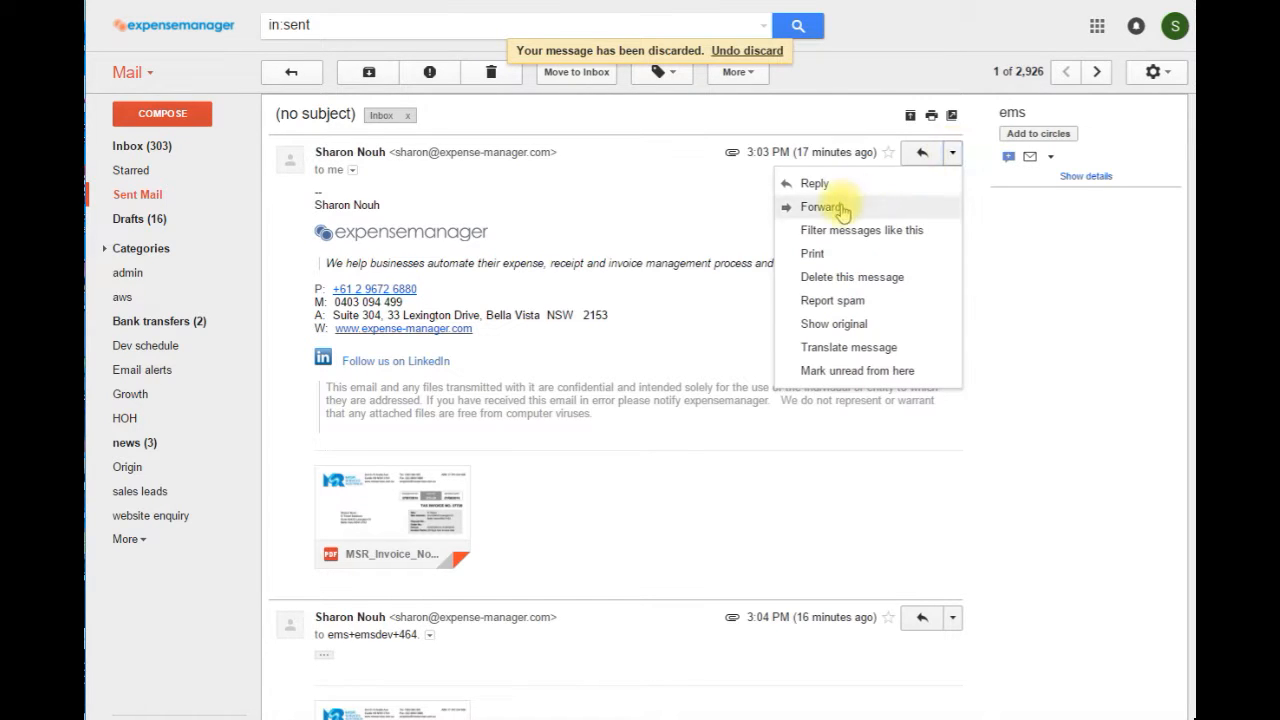
click(822, 207)
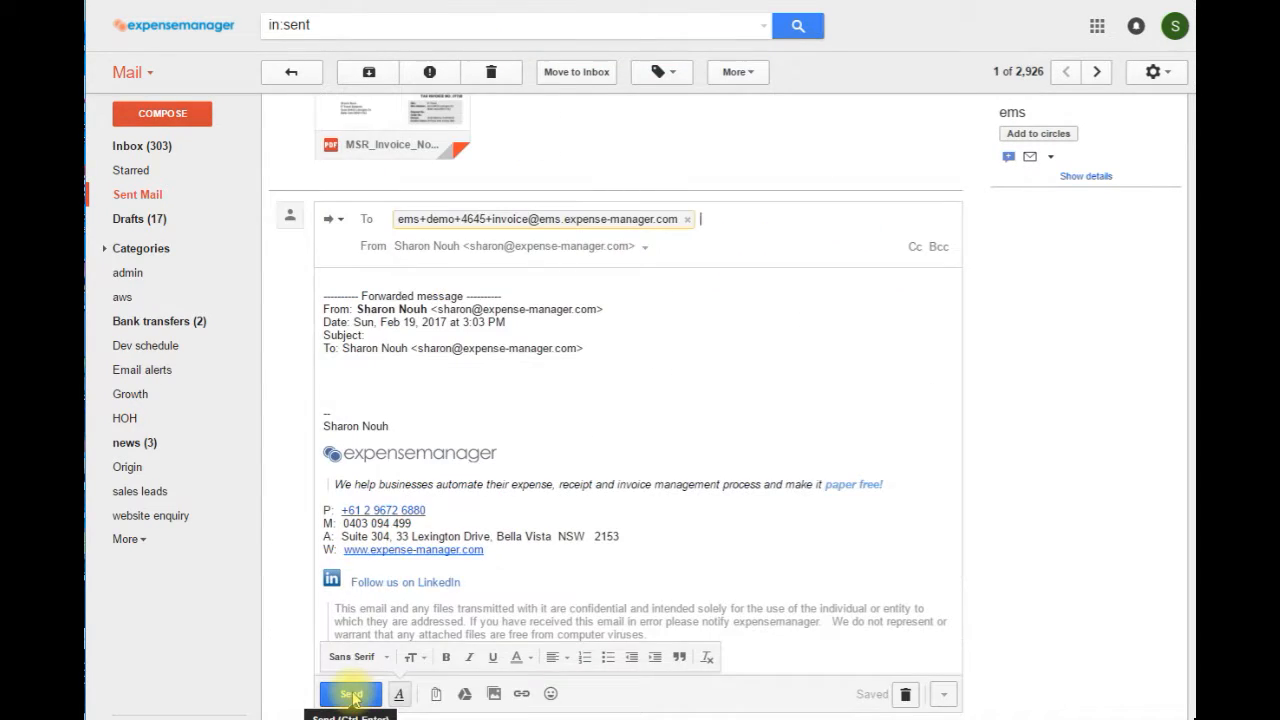
click(350, 695)
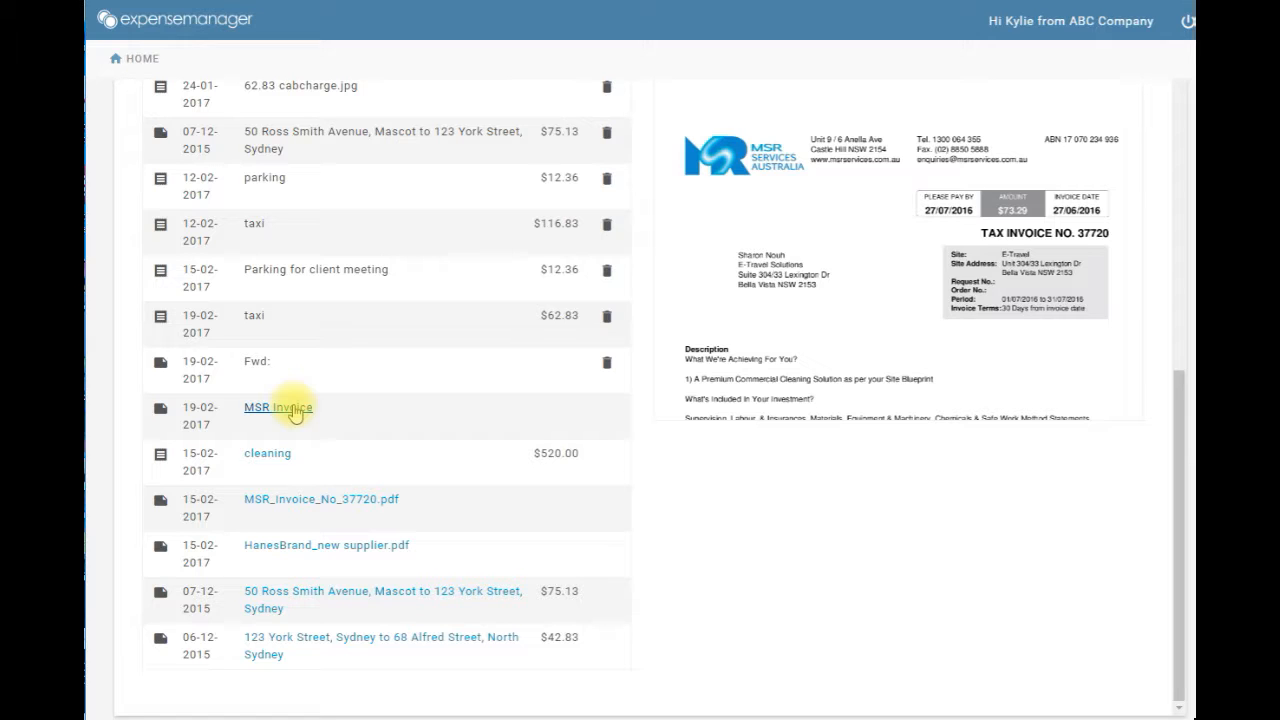
Step: Return to the claims list, open the unsubmitted MSR Services Australia supplier payment and review its available authorisors
click(142, 59)
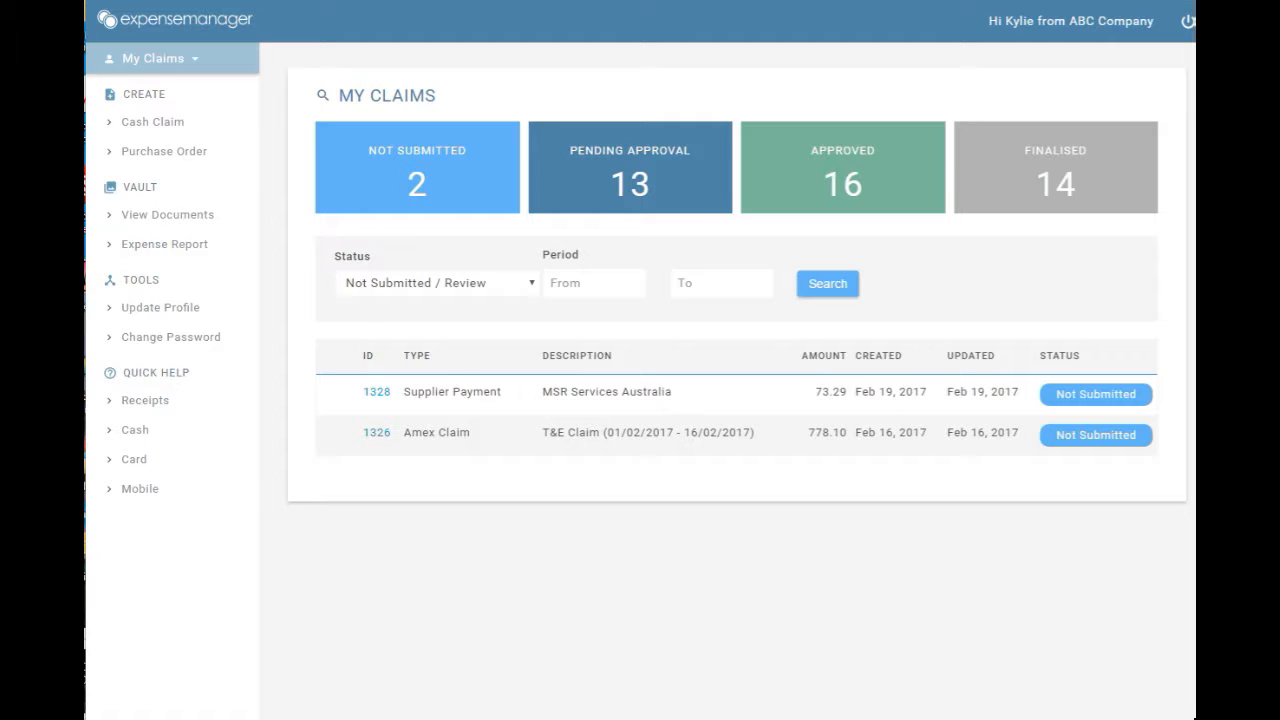
click(377, 392)
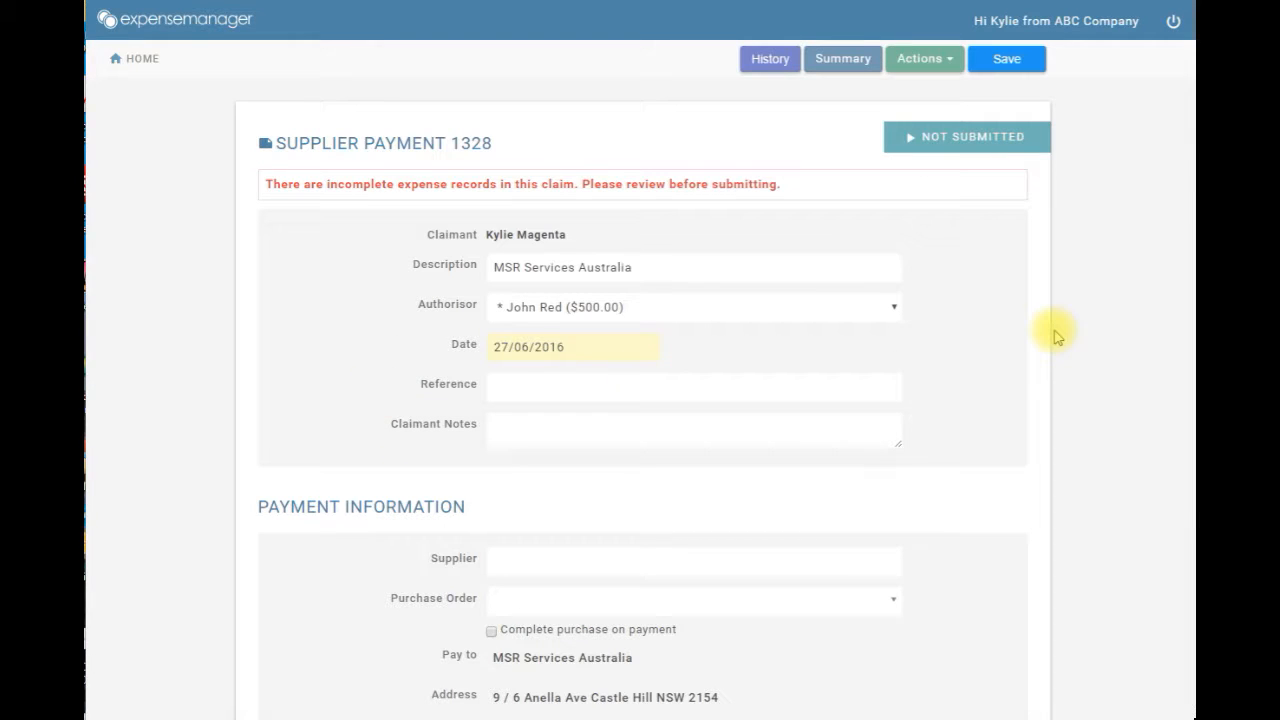
click(658, 310)
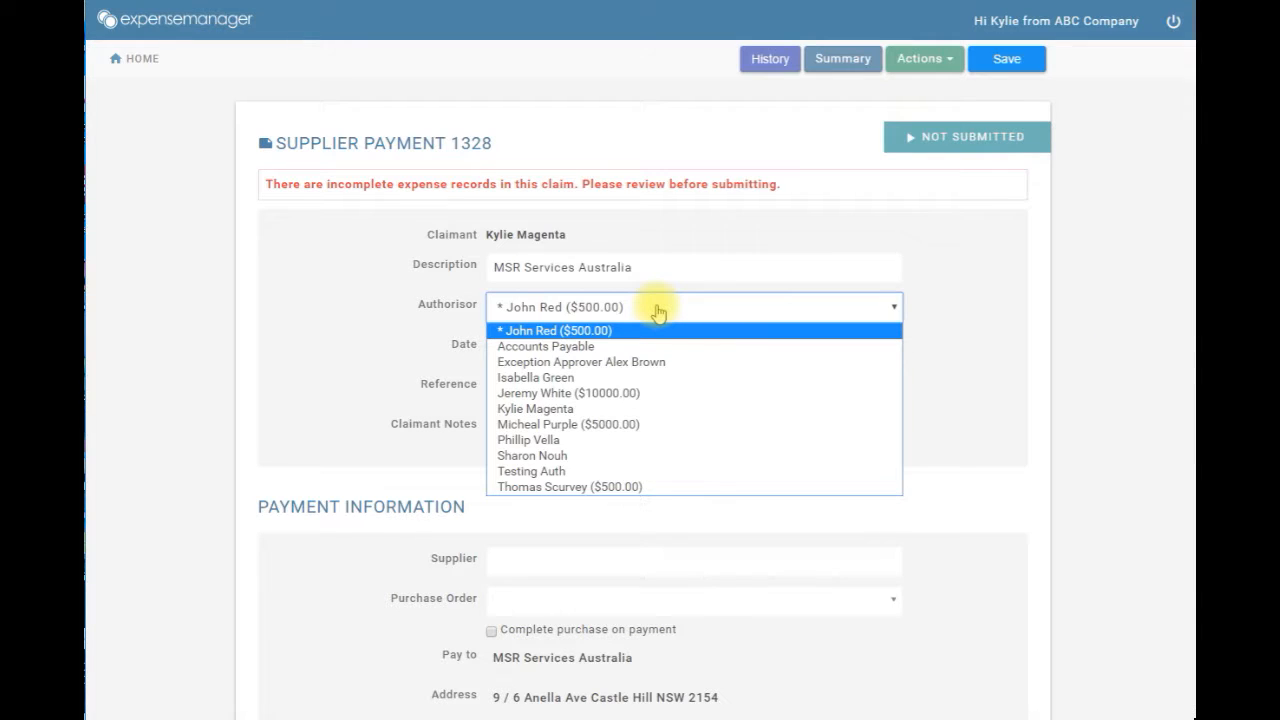
click(658, 310)
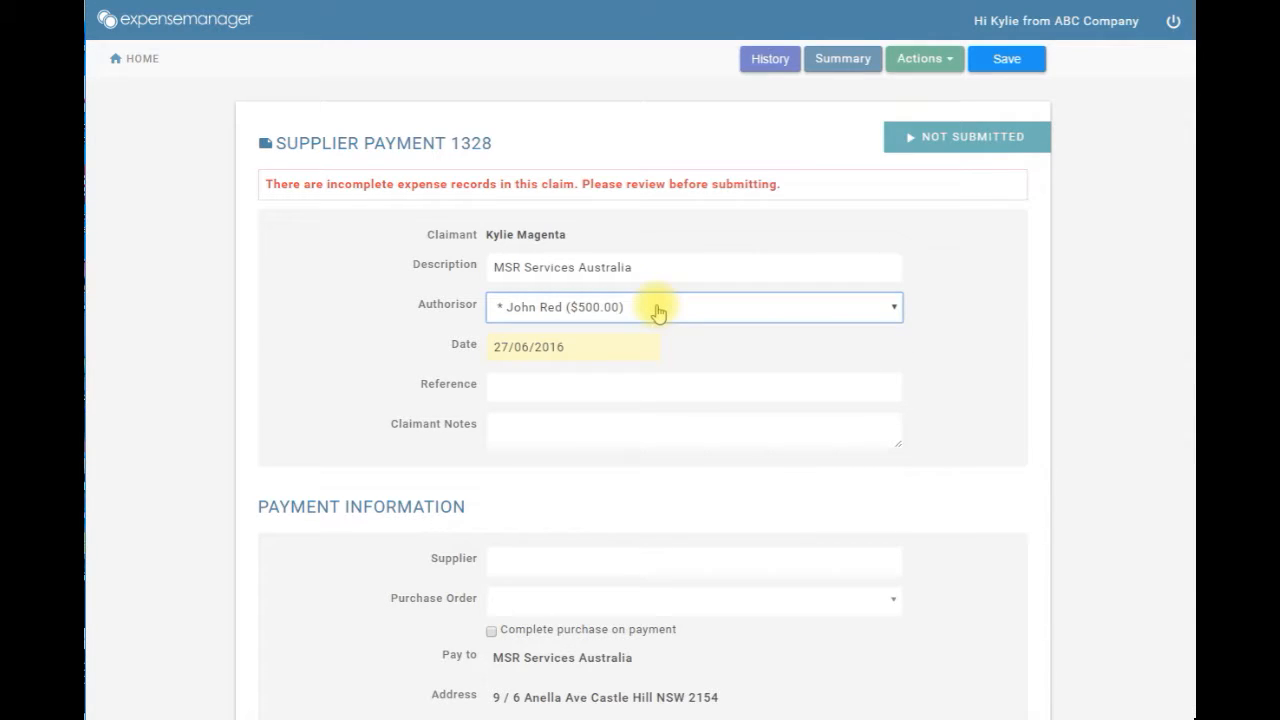
click(658, 310)
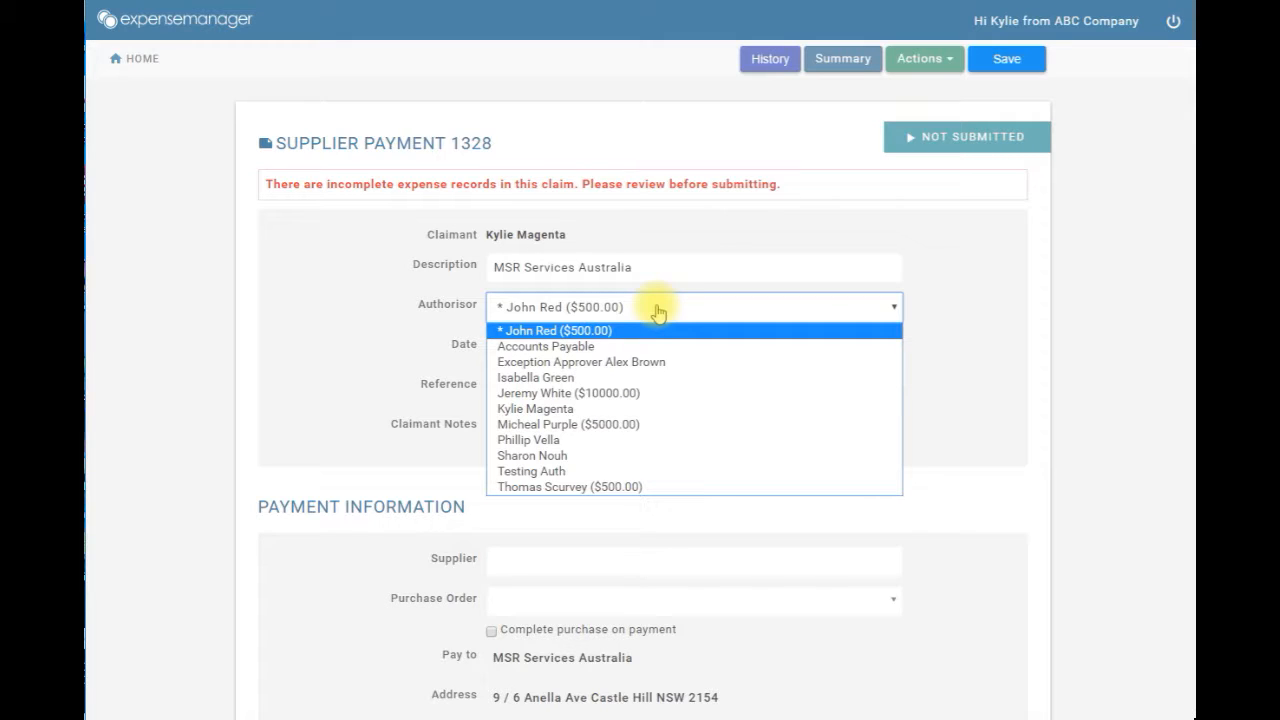
click(658, 313)
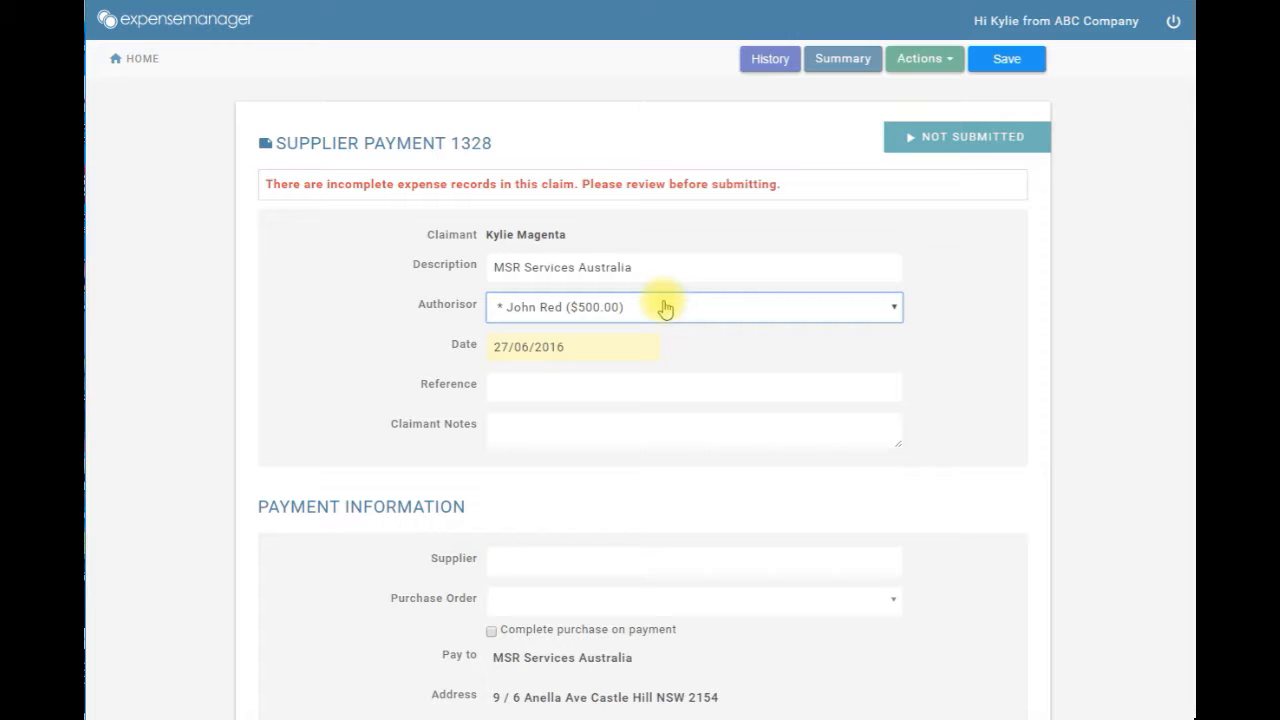
Step: Examine the MSR supplier payment's bank details, expense line and the message about incomplete expense records
scroll(978, 400, down, 3)
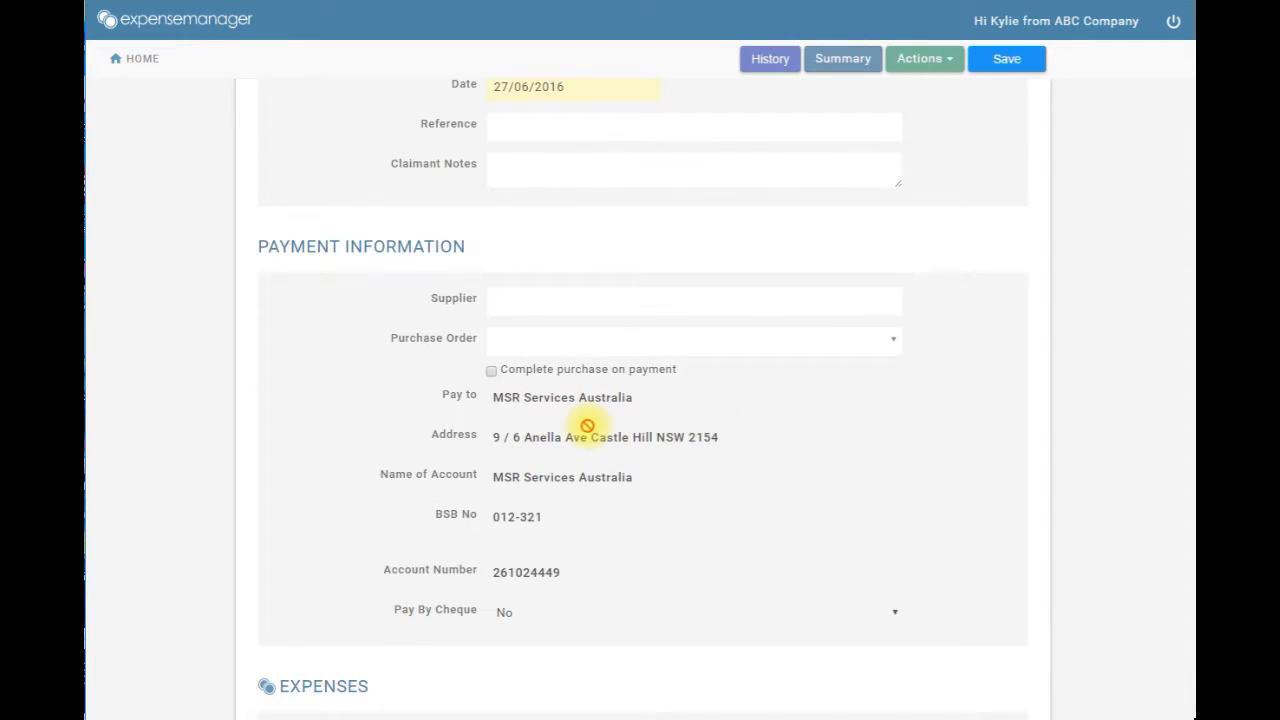
scroll(920, 391, down, 2)
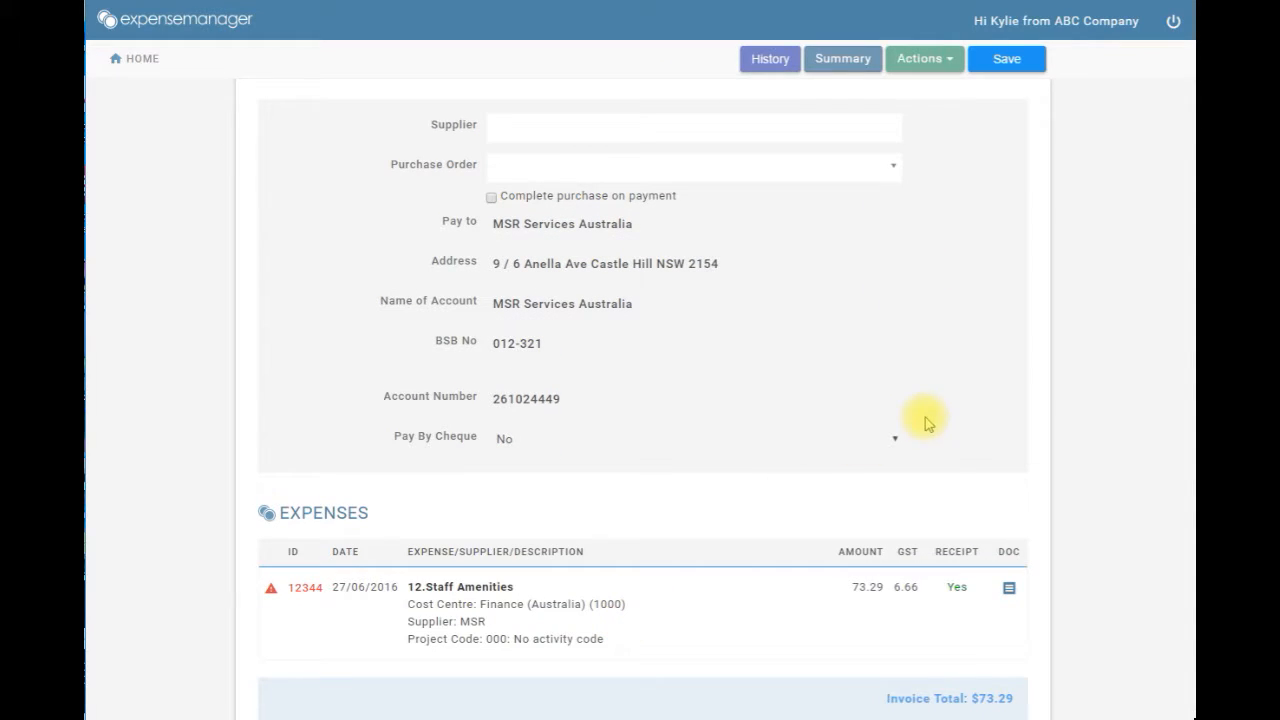
scroll(962, 375, up, 5)
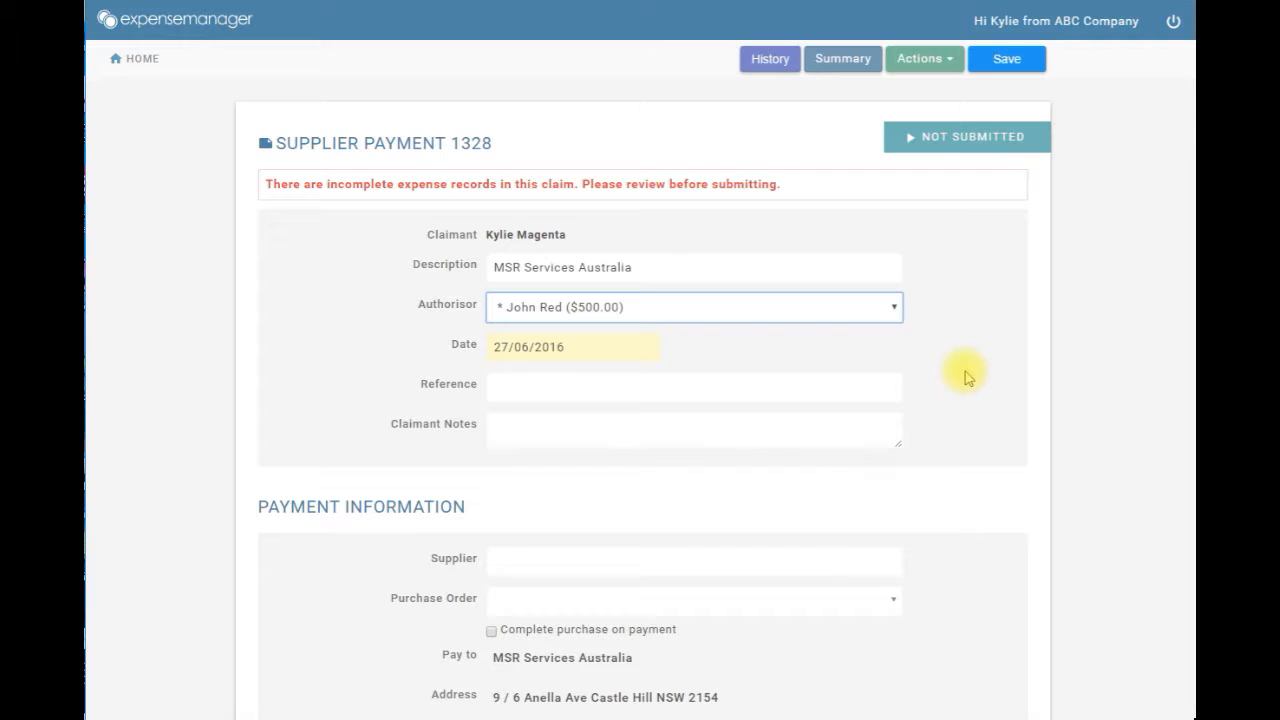
drag(266, 184, 864, 202)
click(938, 232)
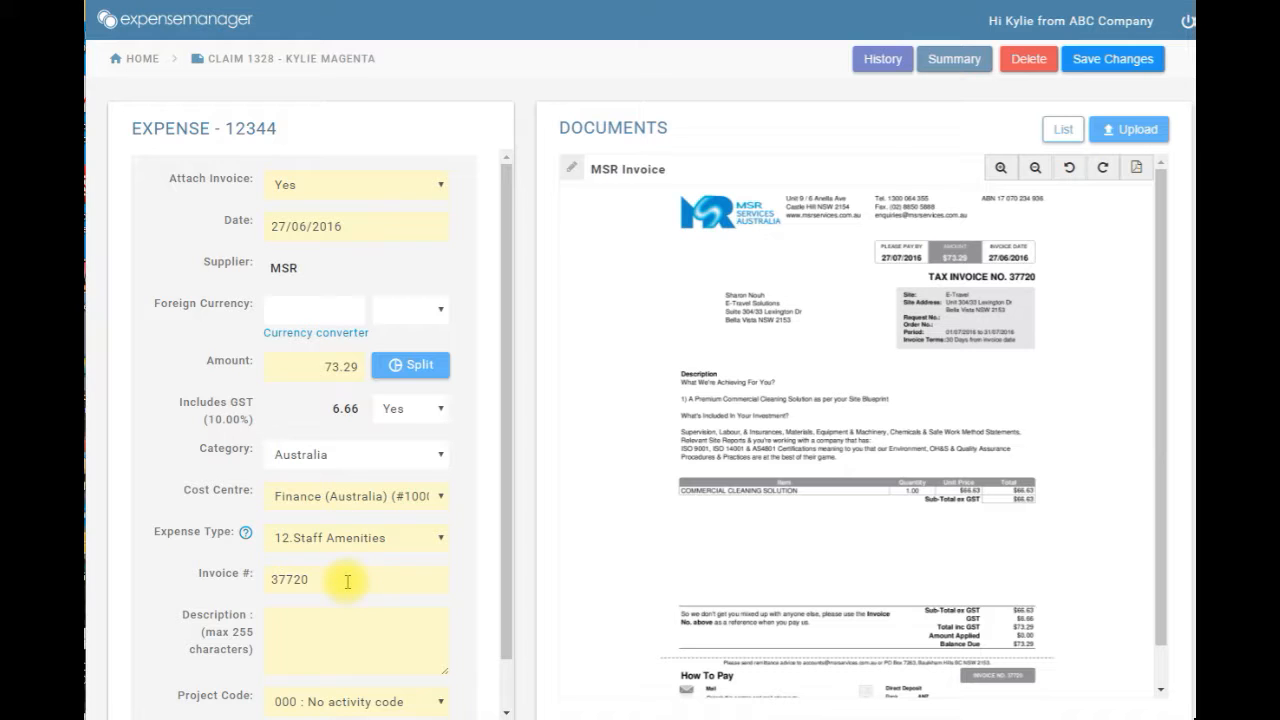
Step: Add the description "Cleaning of office" to the MSR invoice expense and save the changes
scroll(506, 600, down, 2)
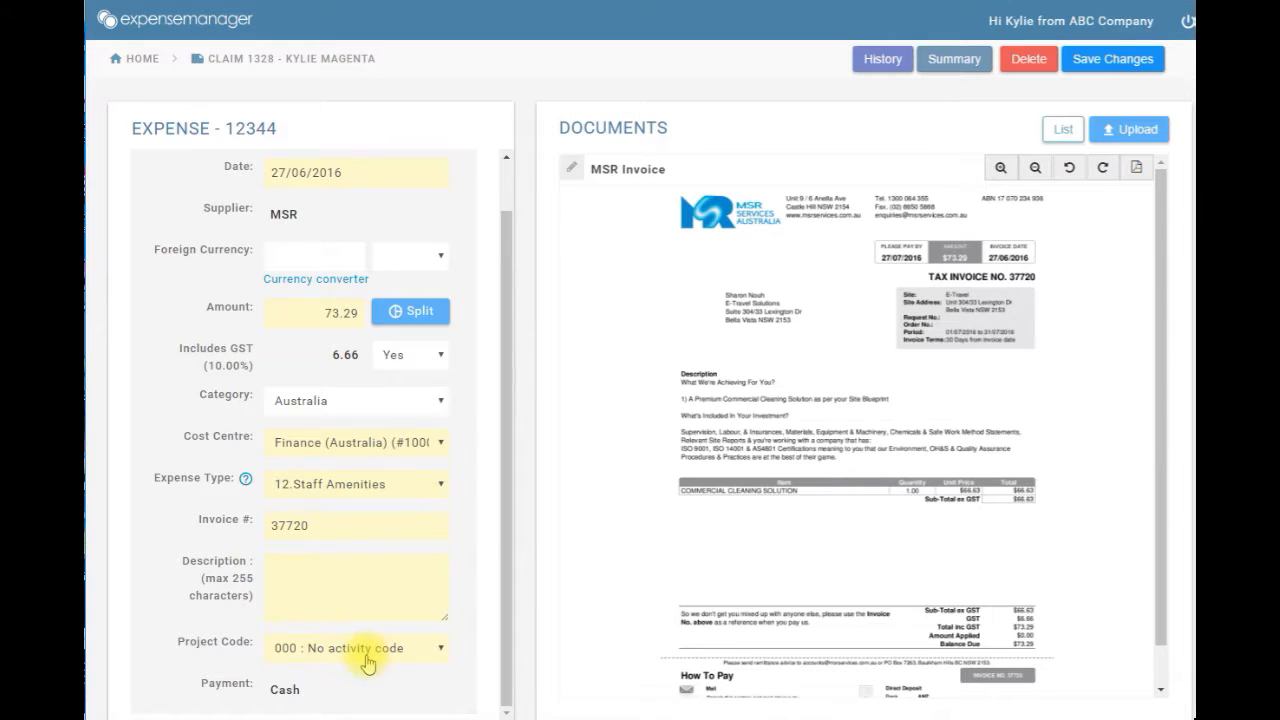
click(296, 568)
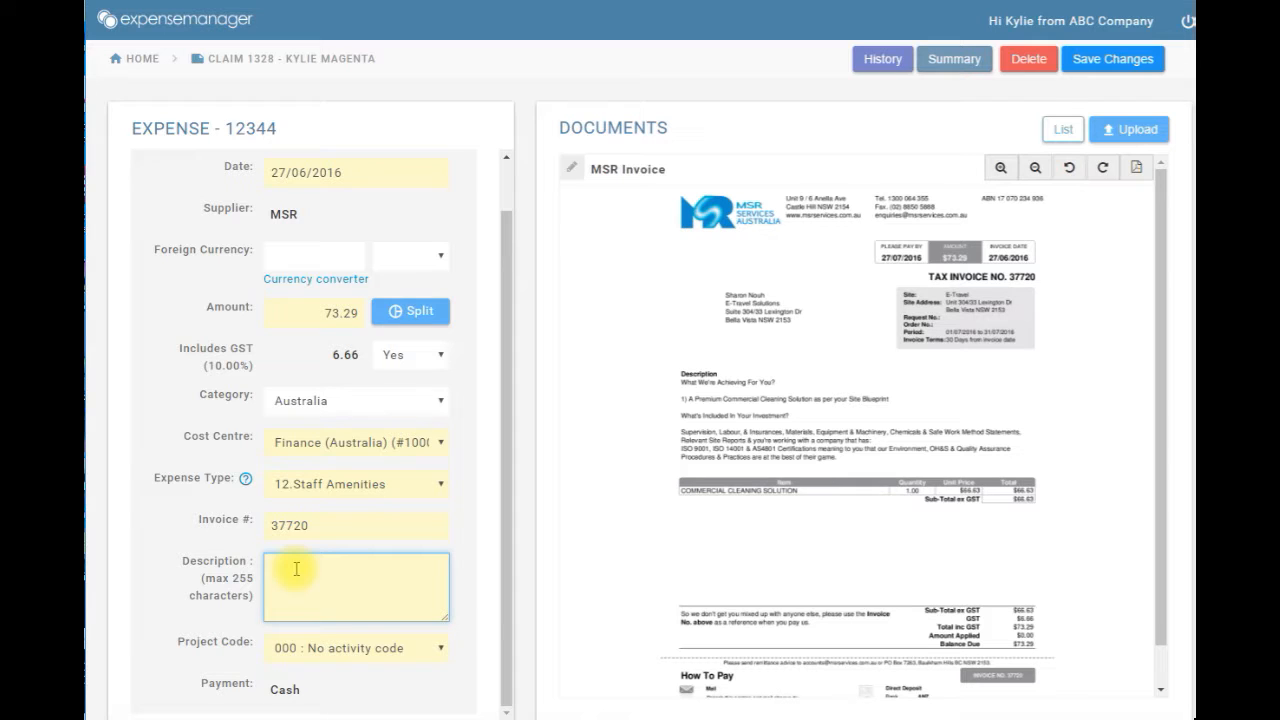
text(Cleaning of office)
click(488, 614)
click(384, 575)
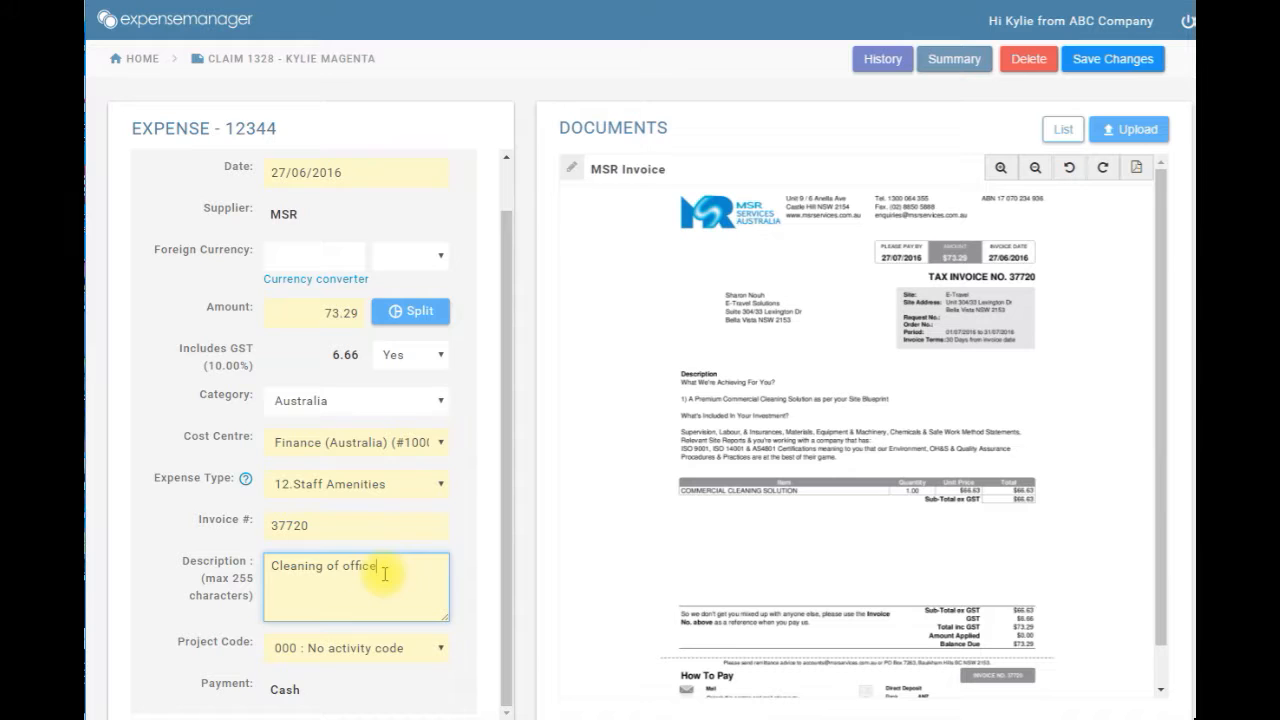
click(1107, 70)
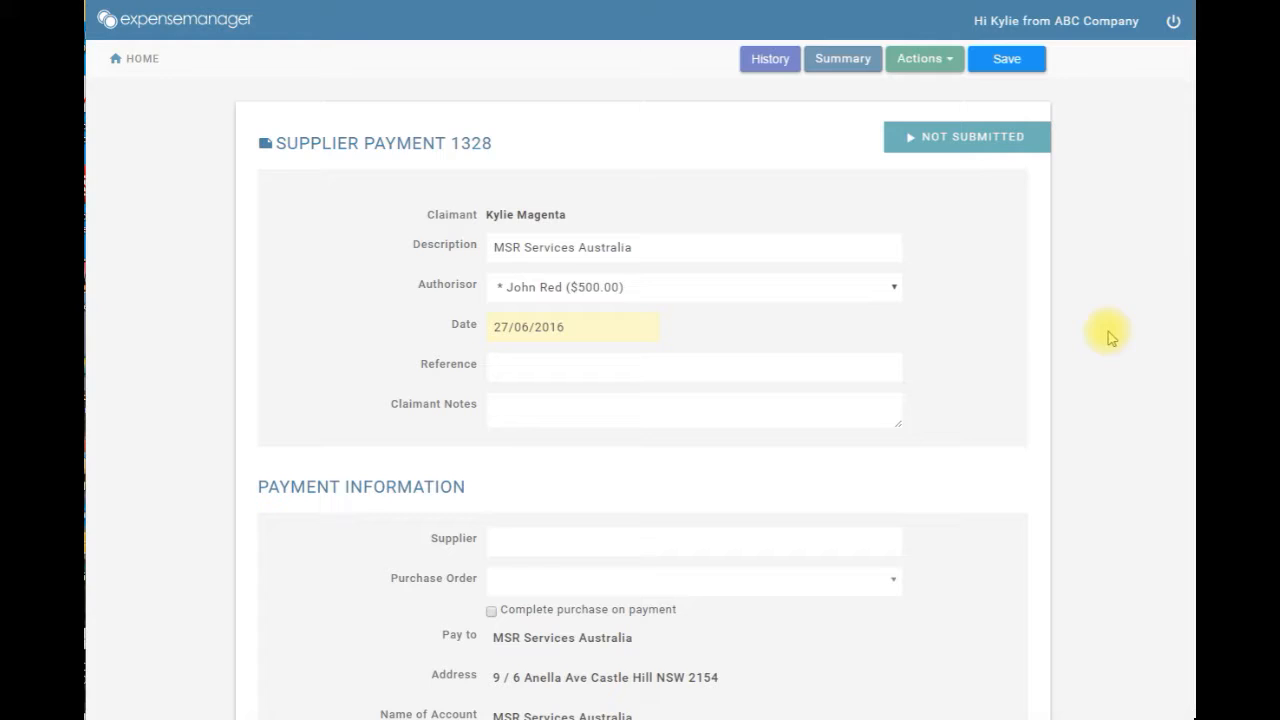
Step: Submit the MSR Services Australia supplier payment for approval and confirm the submission
click(917, 58)
click(918, 95)
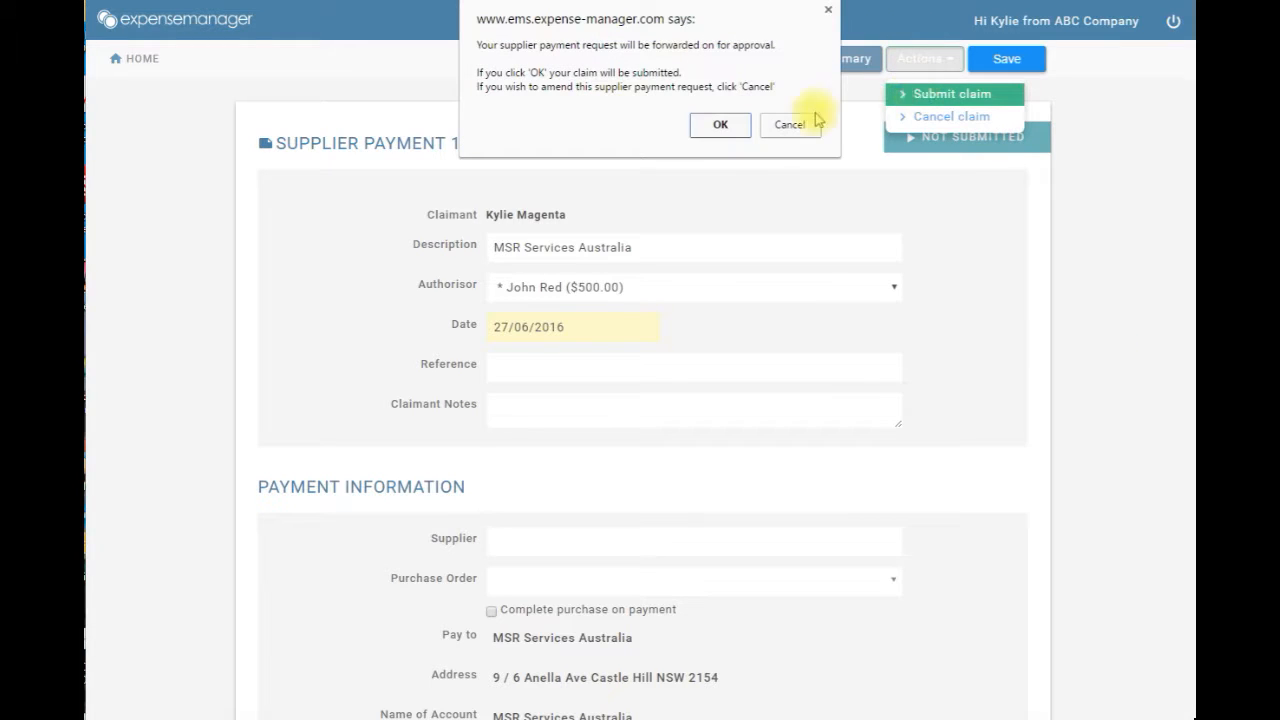
click(725, 126)
click(708, 152)
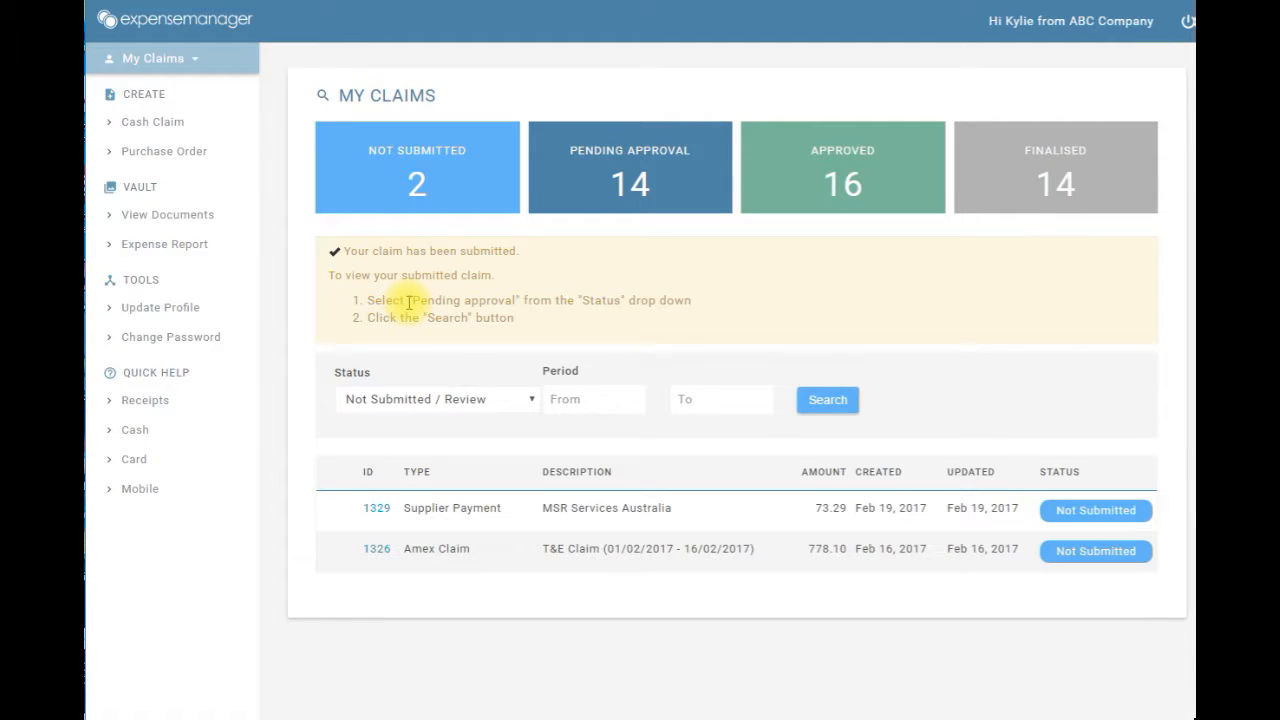
click(709, 178)
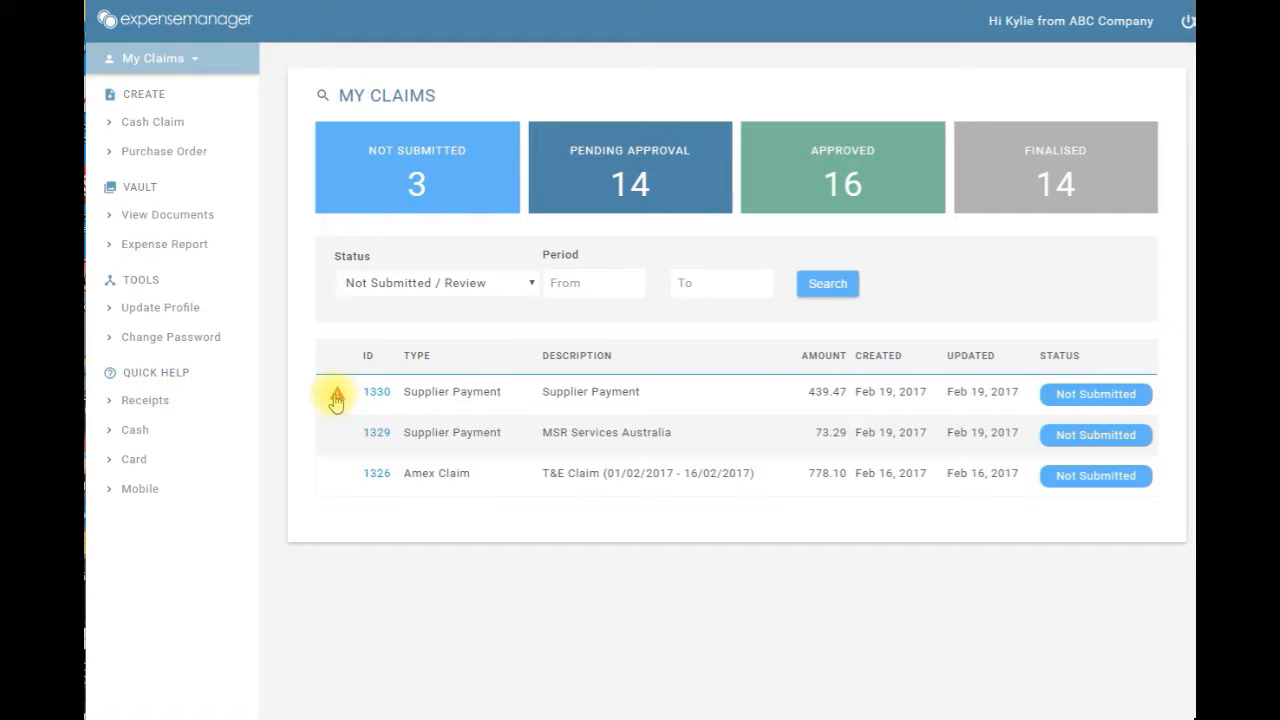
Step: Open the supplier payment flagged for review and search for the supplier "han" in its payment information
mouse_move(337, 400)
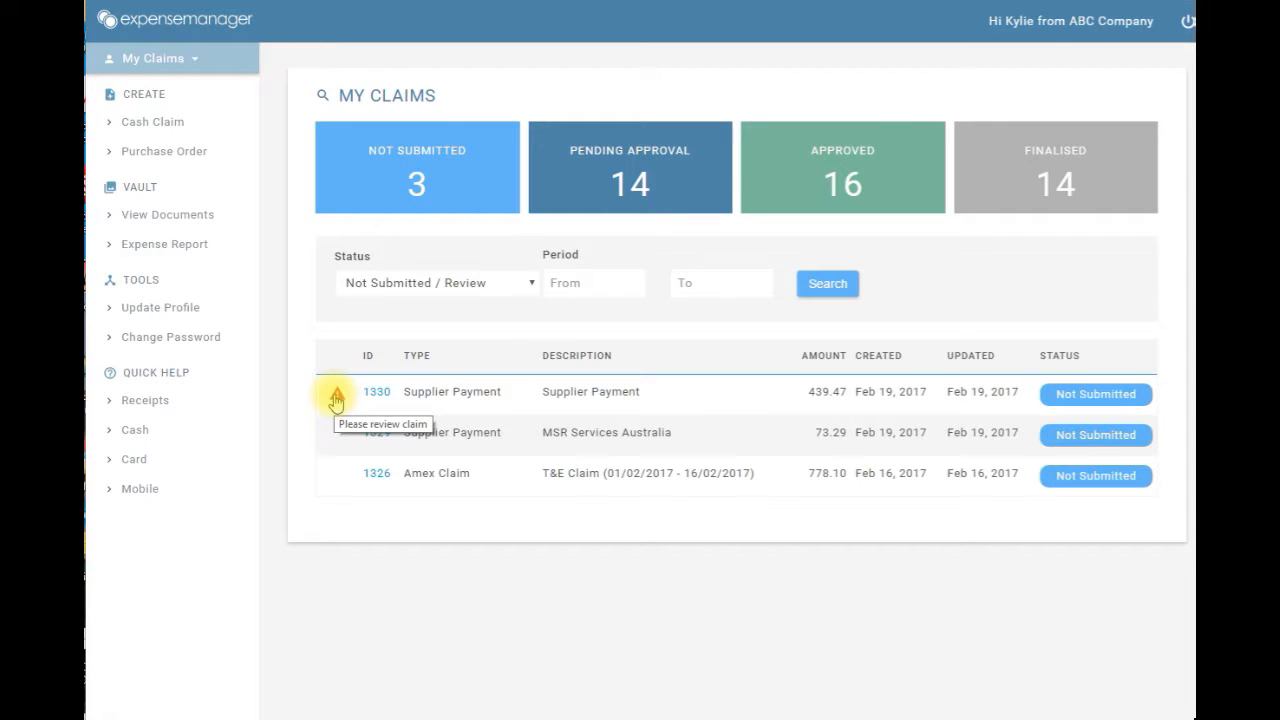
click(336, 400)
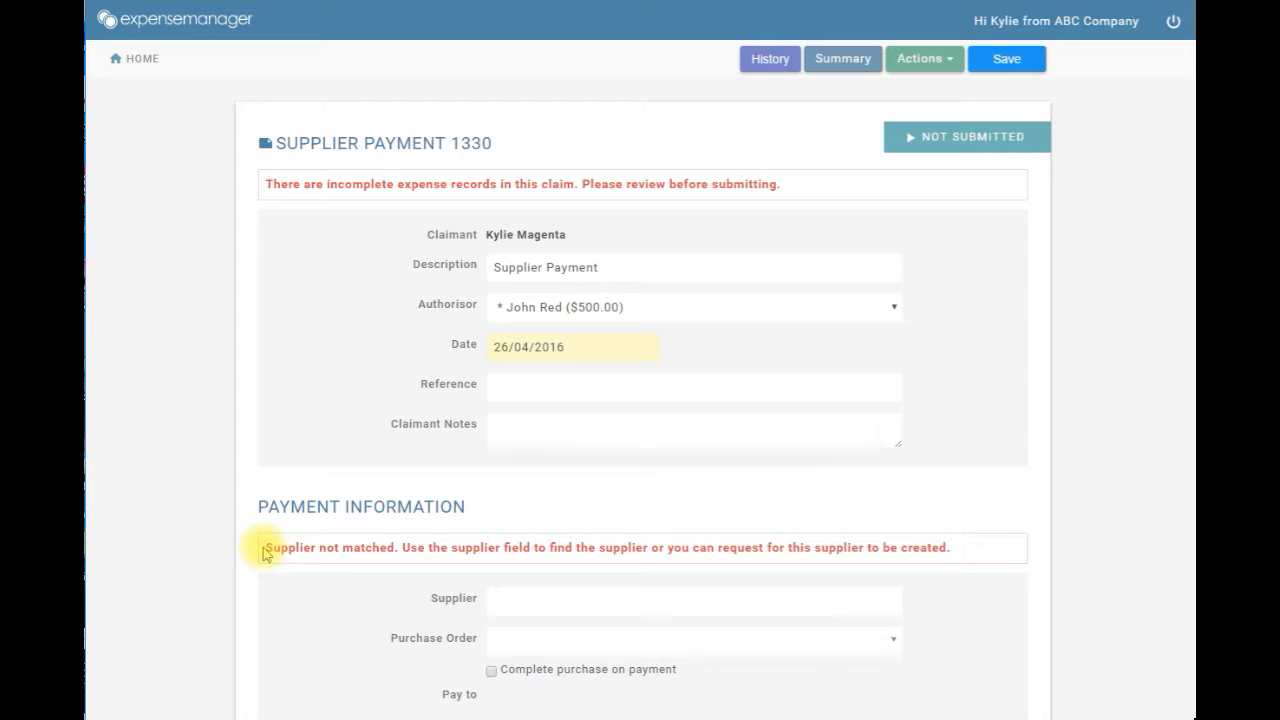
click(523, 601)
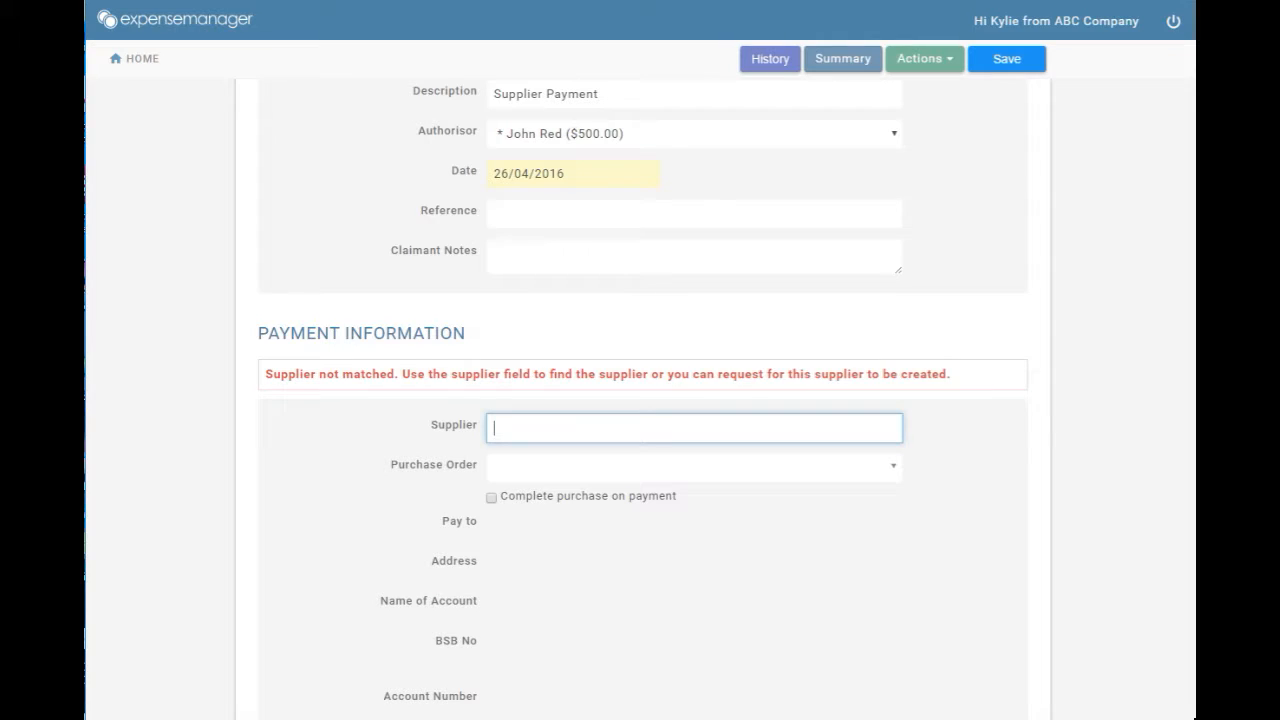
text(han)
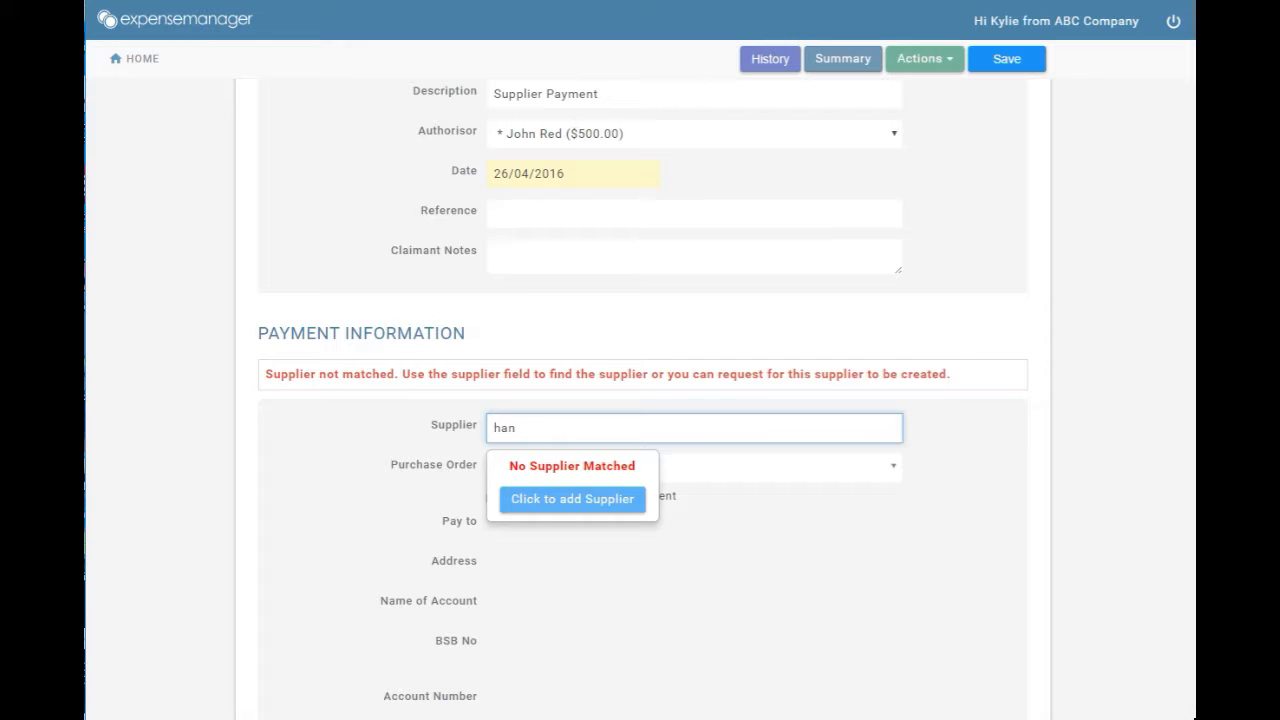
Step: Request the new supplier Hanes Brands with its address, bank details, ABN, e-mail and expense type Advertising and Promotion, without cheque payment
click(550, 500)
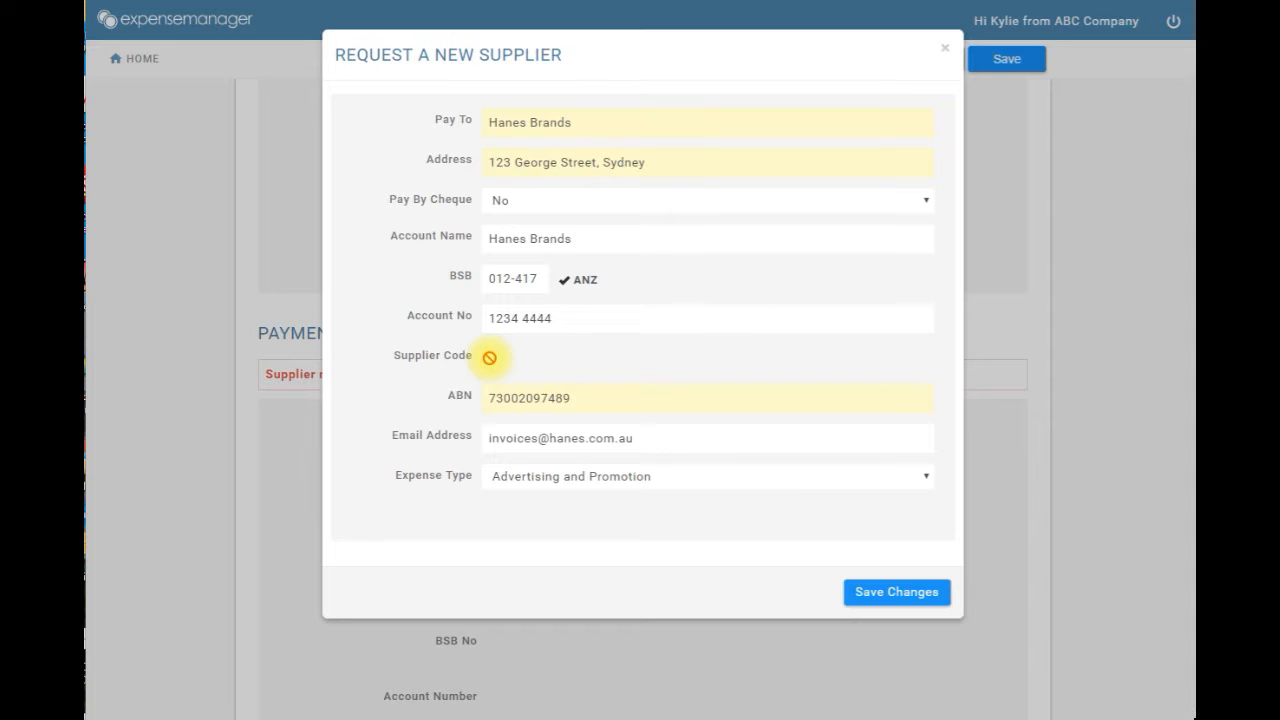
click(906, 598)
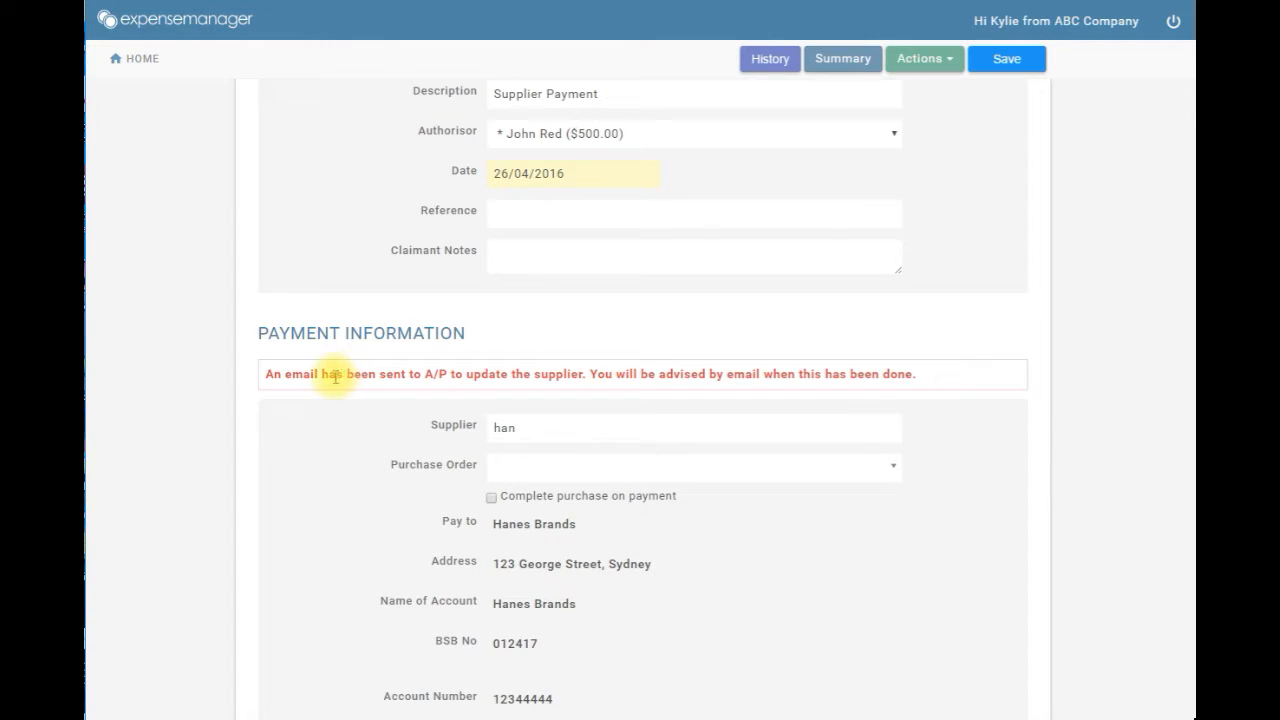
drag(262, 380, 955, 384)
click(953, 424)
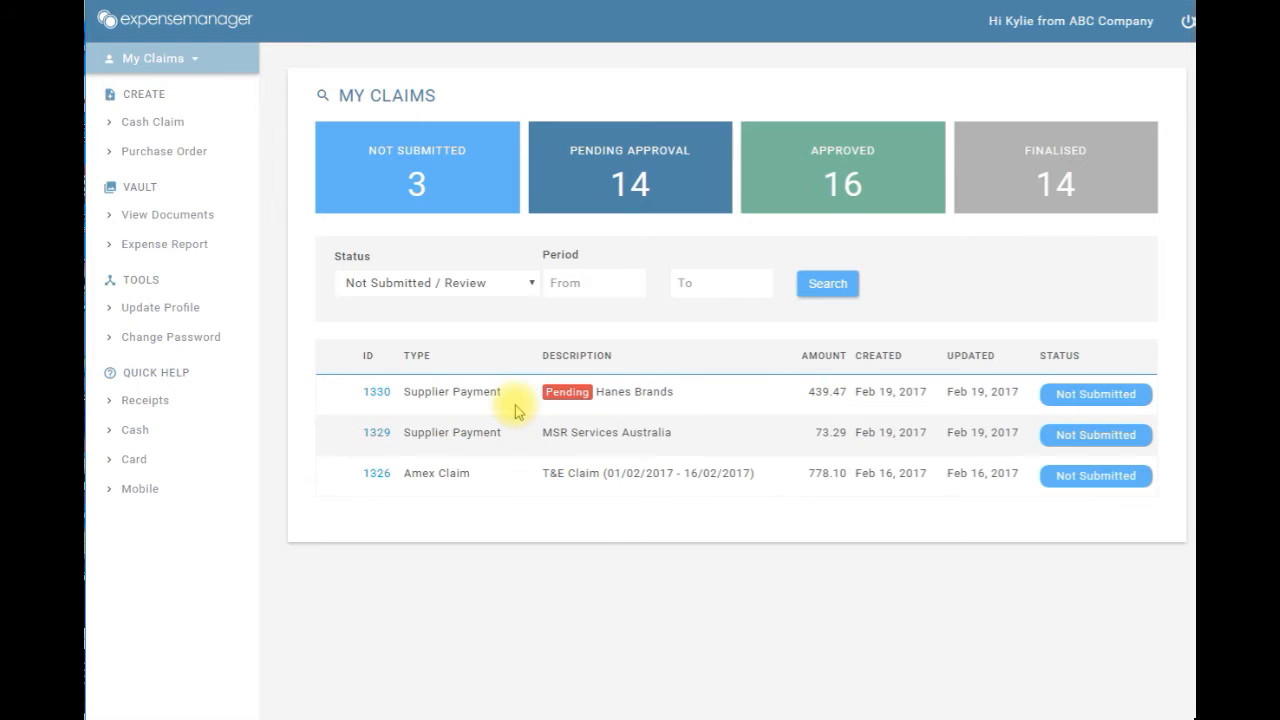
Step: Open the pending Hanes Brands supplier payment, submit it for approval and confirm the submission
click(376, 393)
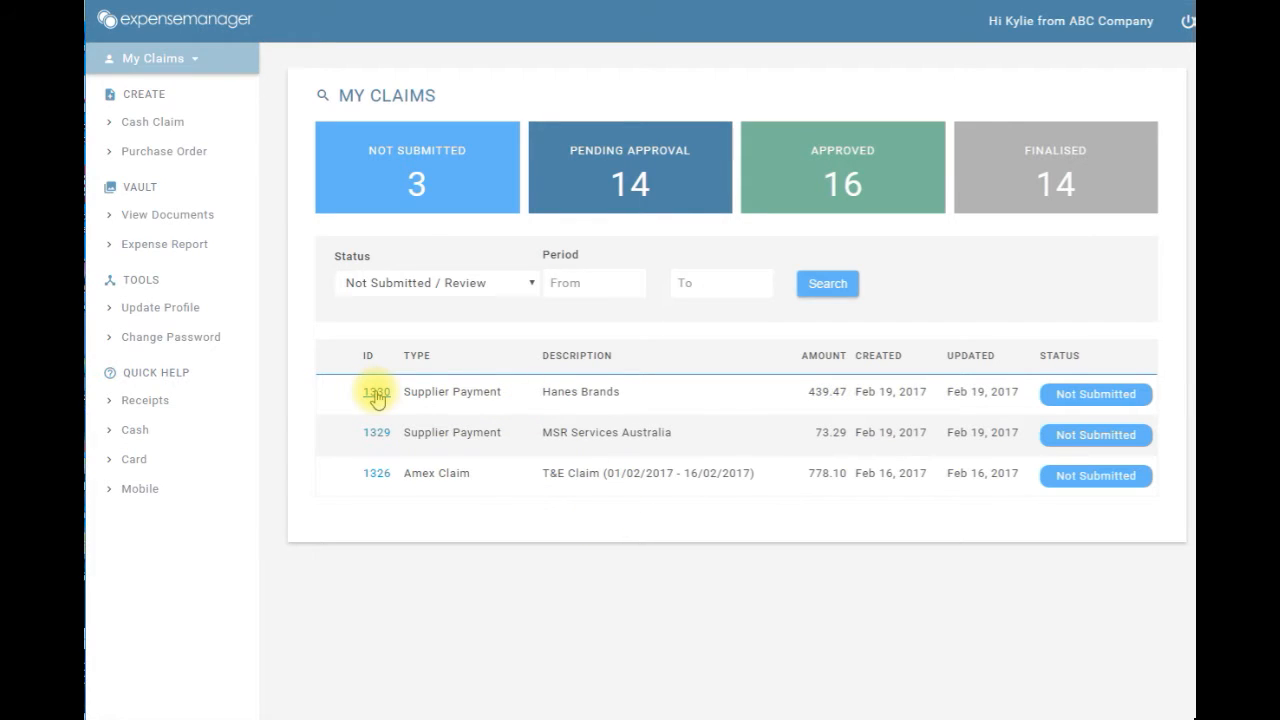
scroll(912, 501, down, 5)
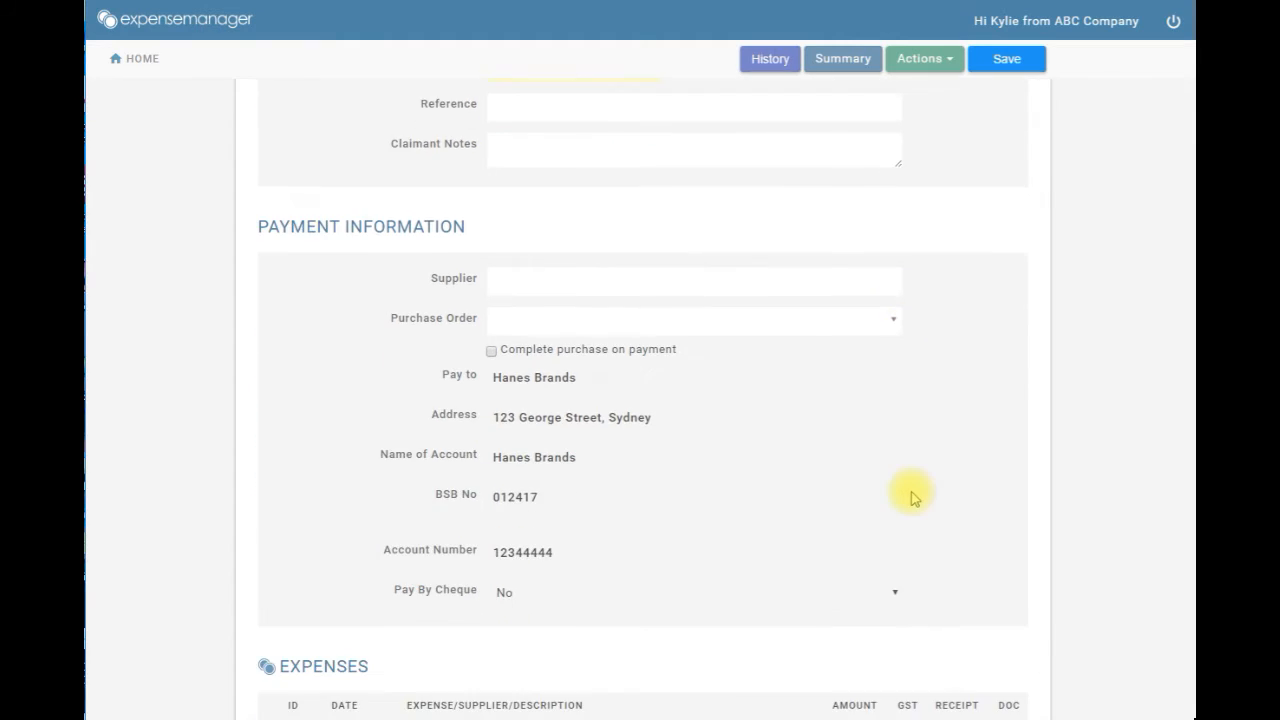
scroll(912, 501, up, 5)
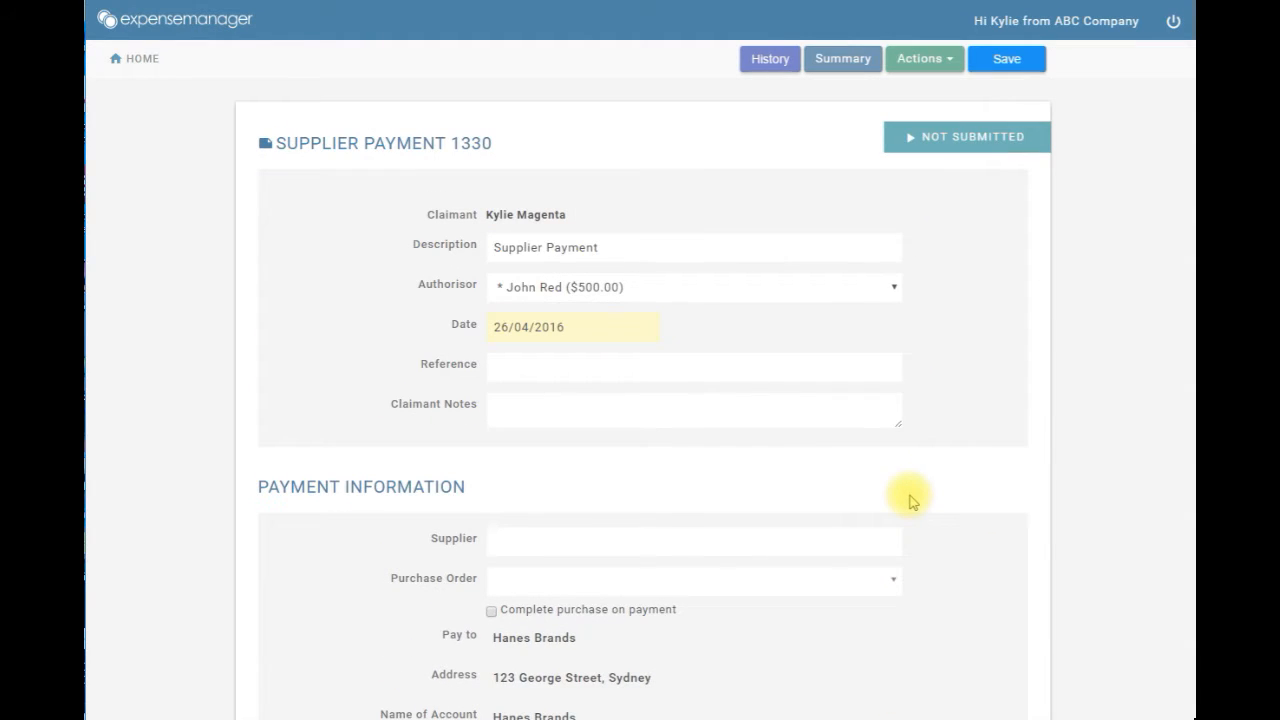
click(940, 60)
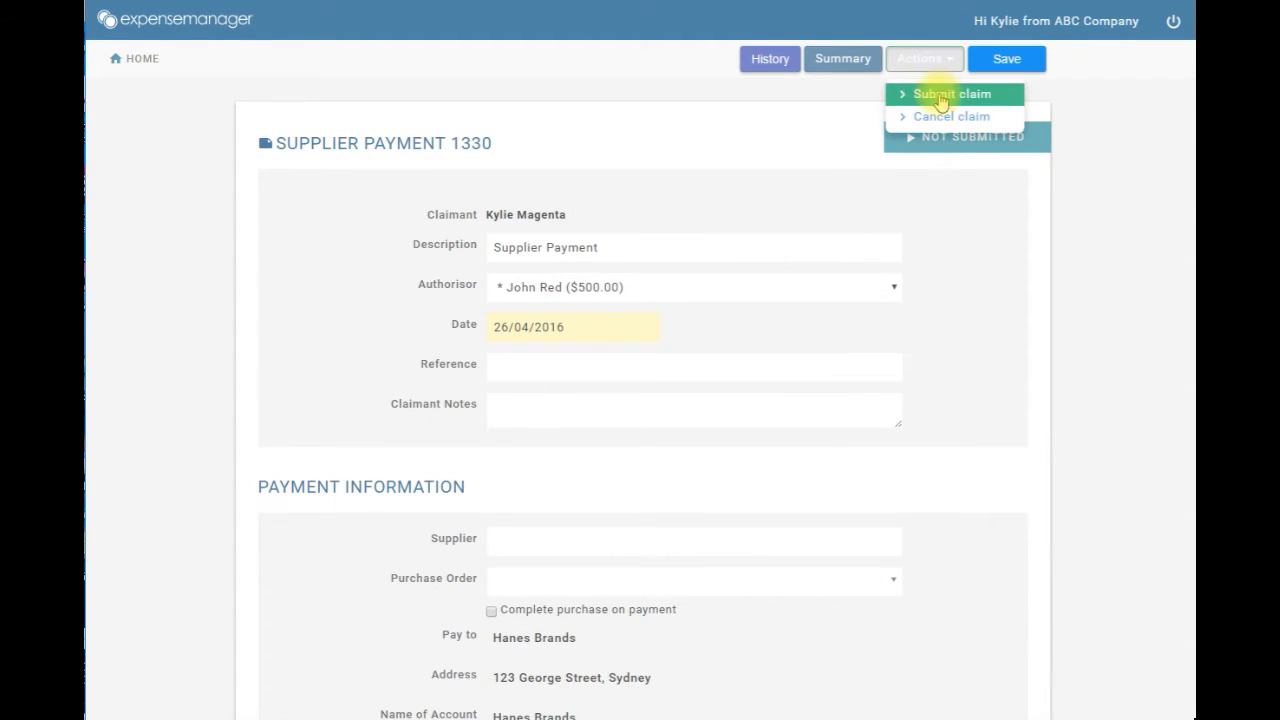
click(936, 95)
click(726, 128)
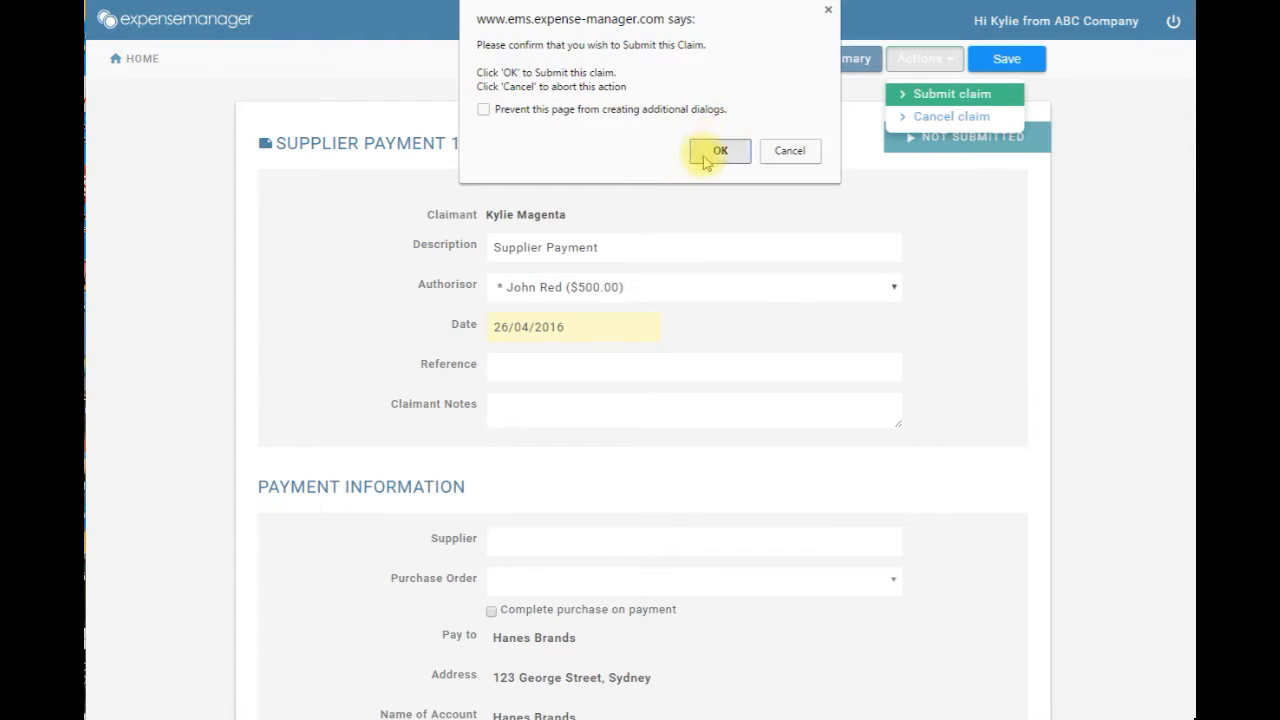
click(709, 151)
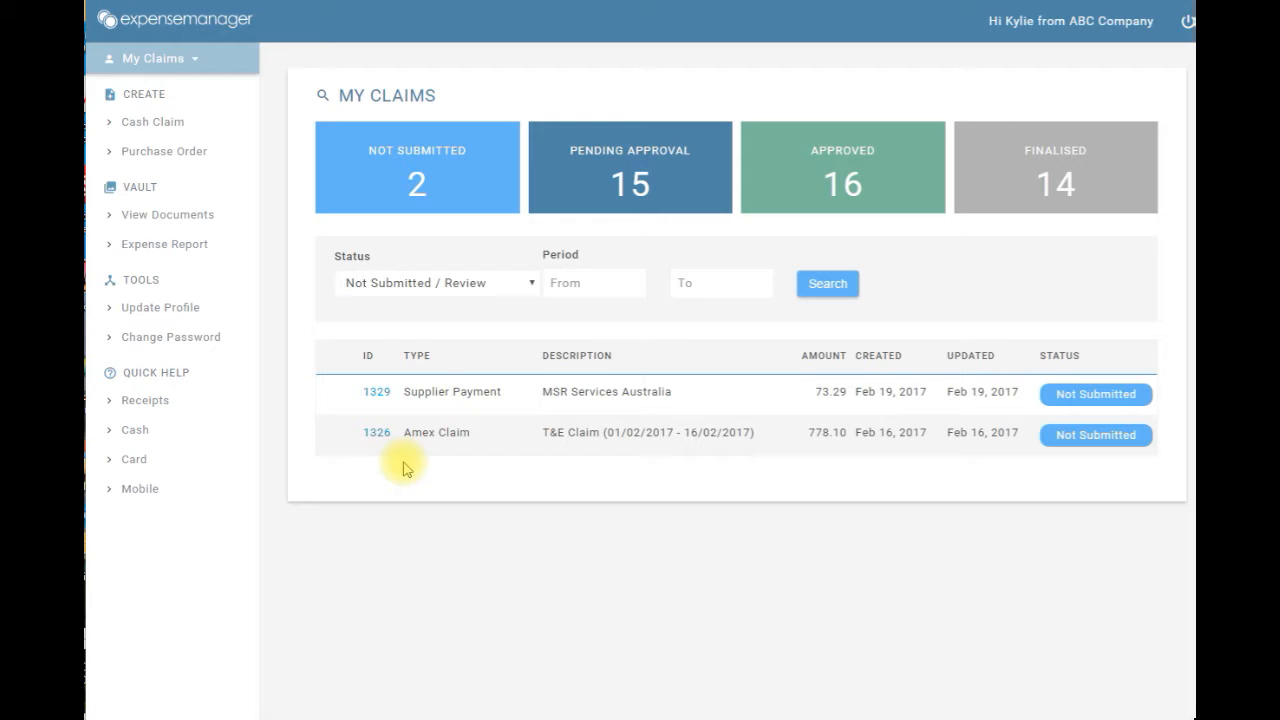
Step: Open the MSR Services Australia supplier payment, cancel that claim and confirm the cancellation
click(377, 393)
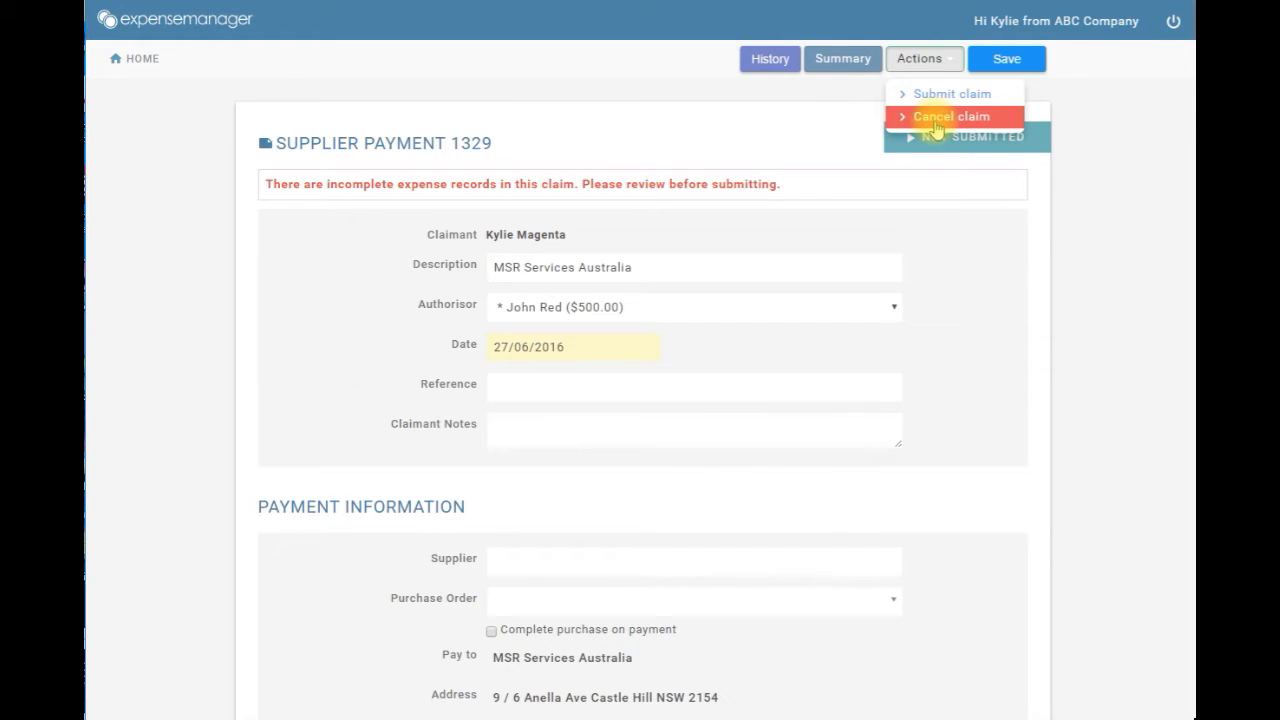
click(936, 122)
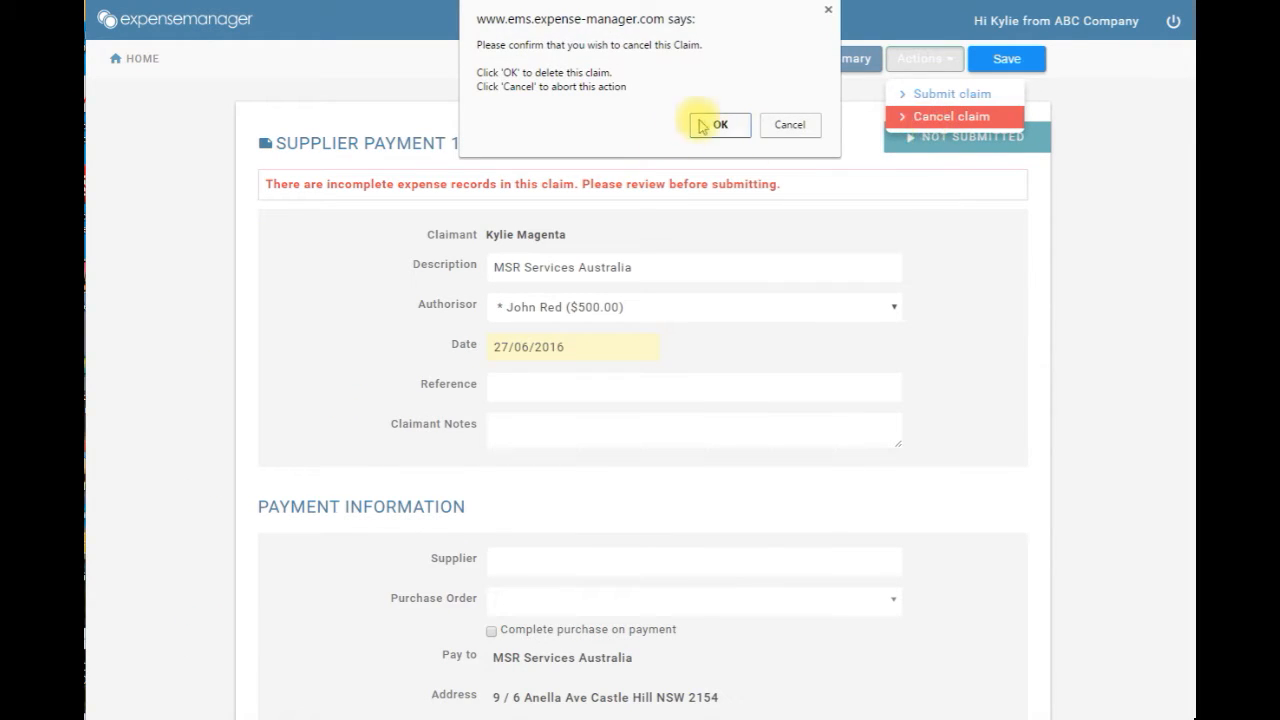
click(728, 123)
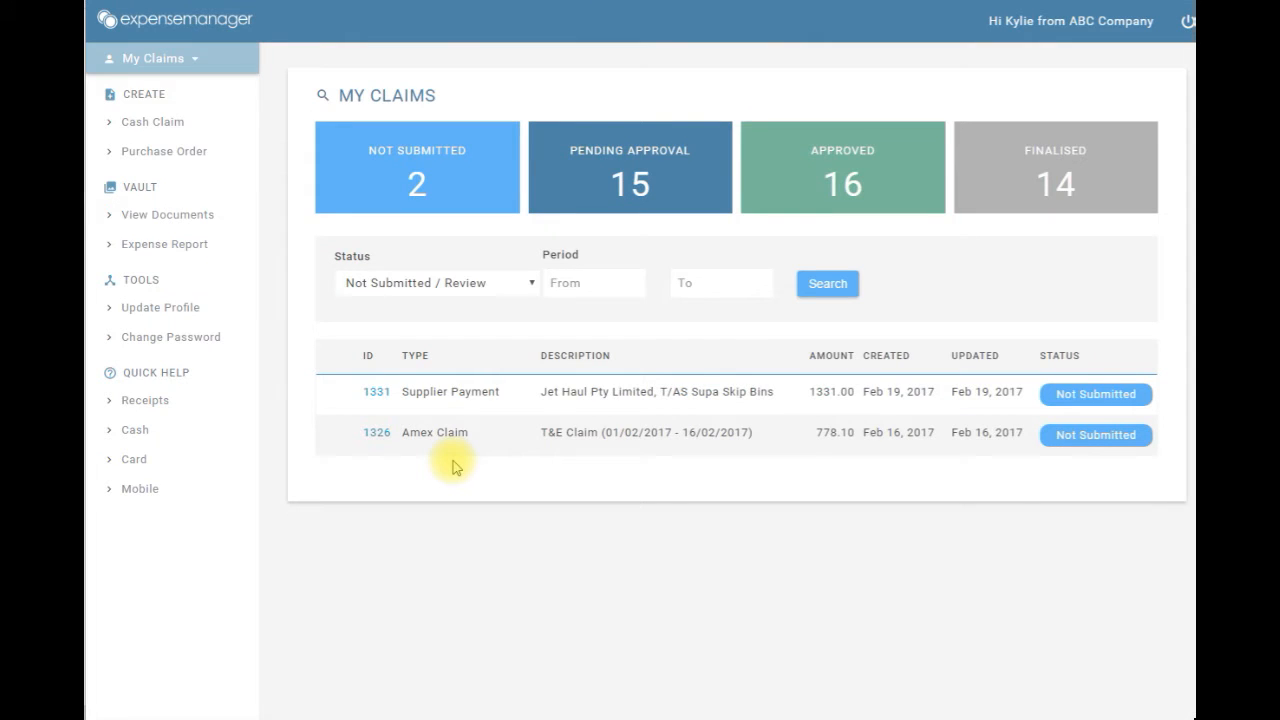
Step: Open the Jet Haul Pty Limited, T/AS Supa Skip Bins supplier payment and review its payment details and expense amount
click(377, 392)
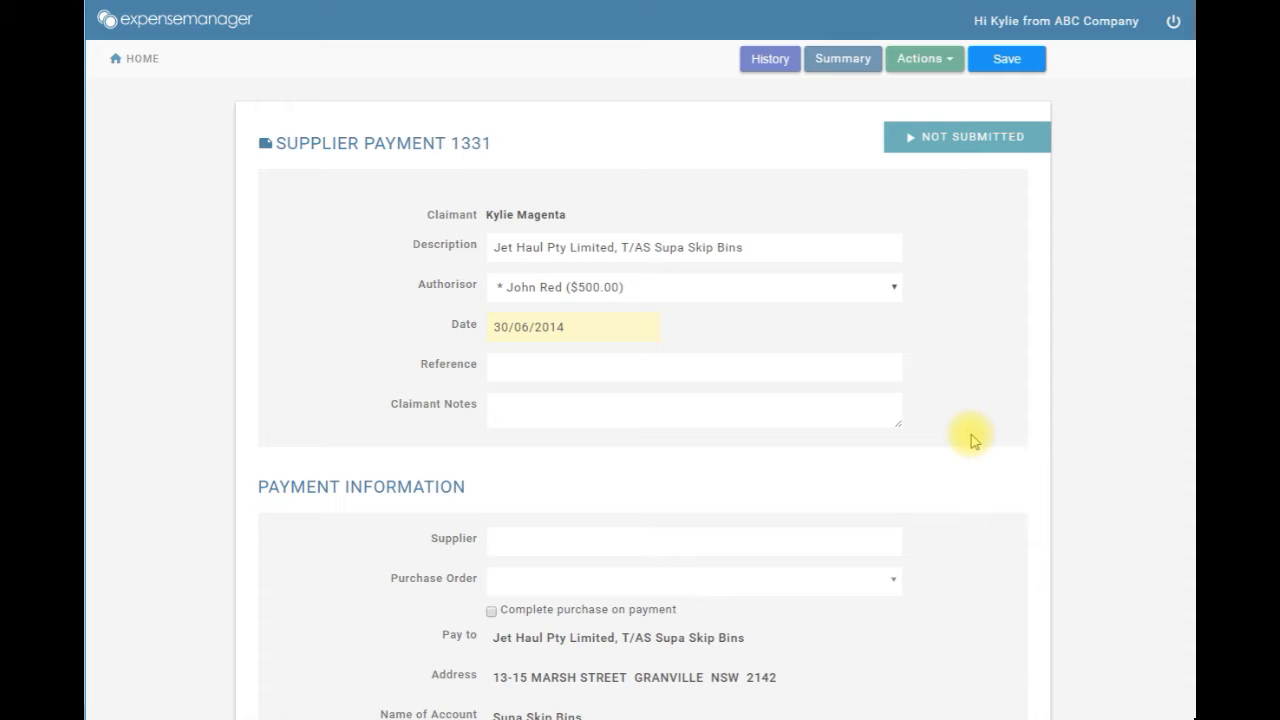
scroll(975, 441, down, 4)
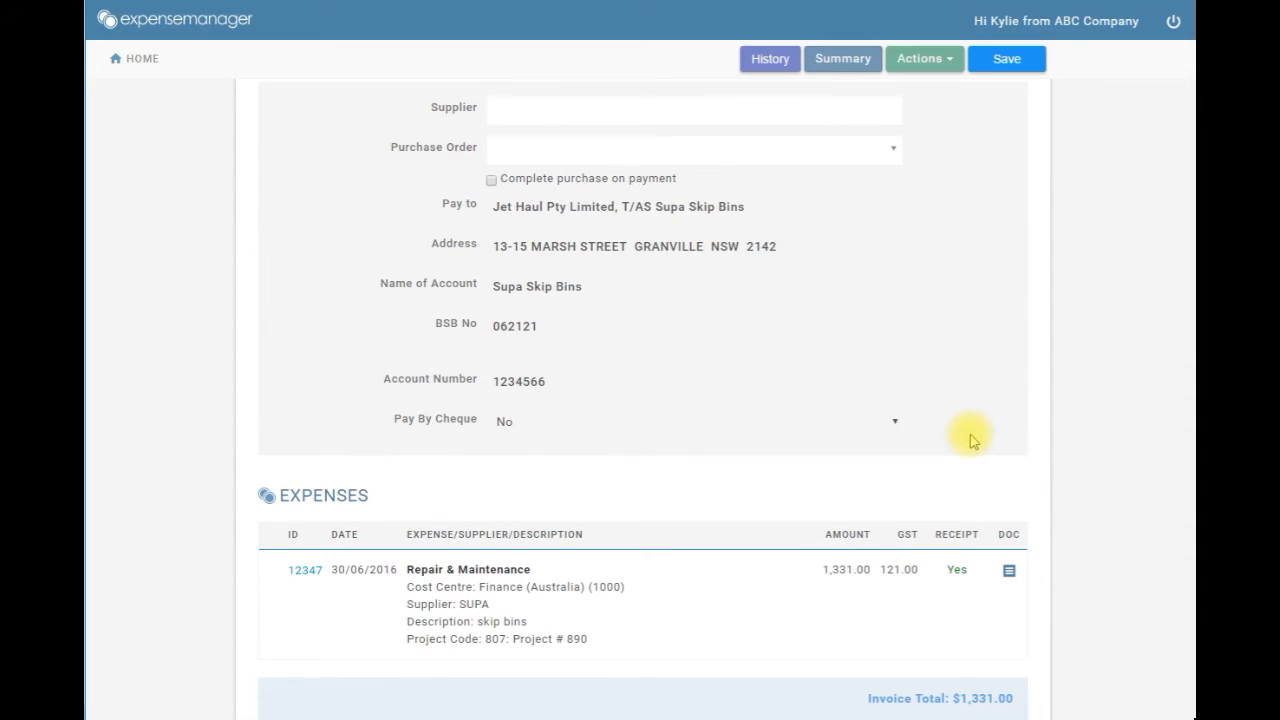
drag(824, 569, 846, 566)
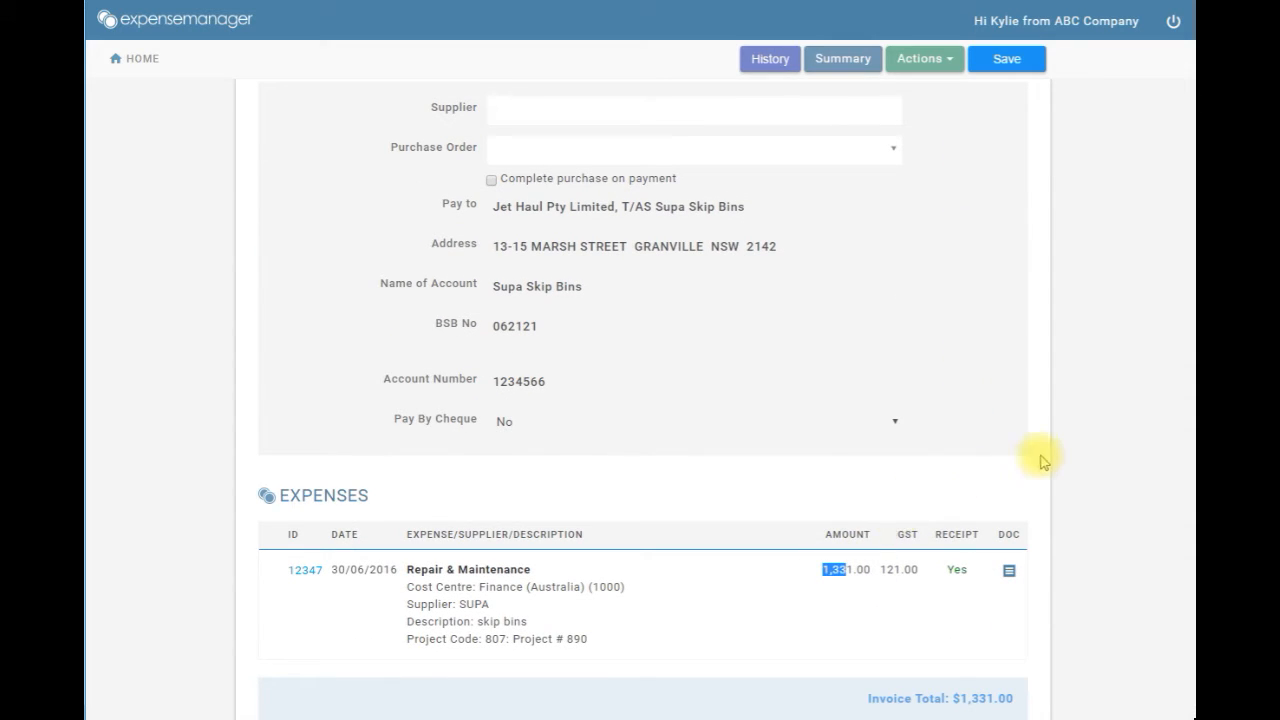
scroll(1043, 457, up, 4)
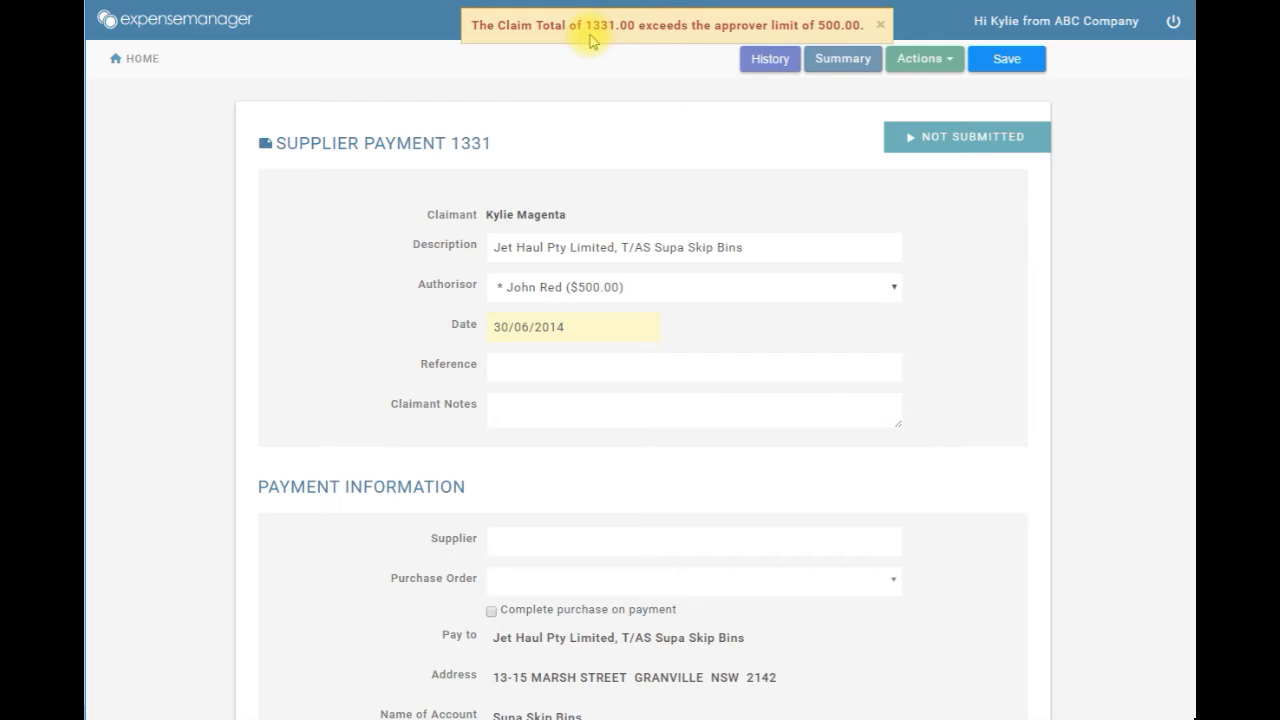
Step: Assign the Jet Haul supplier payment to the authorisor with the $5000.00 limit and save the claim
click(650, 290)
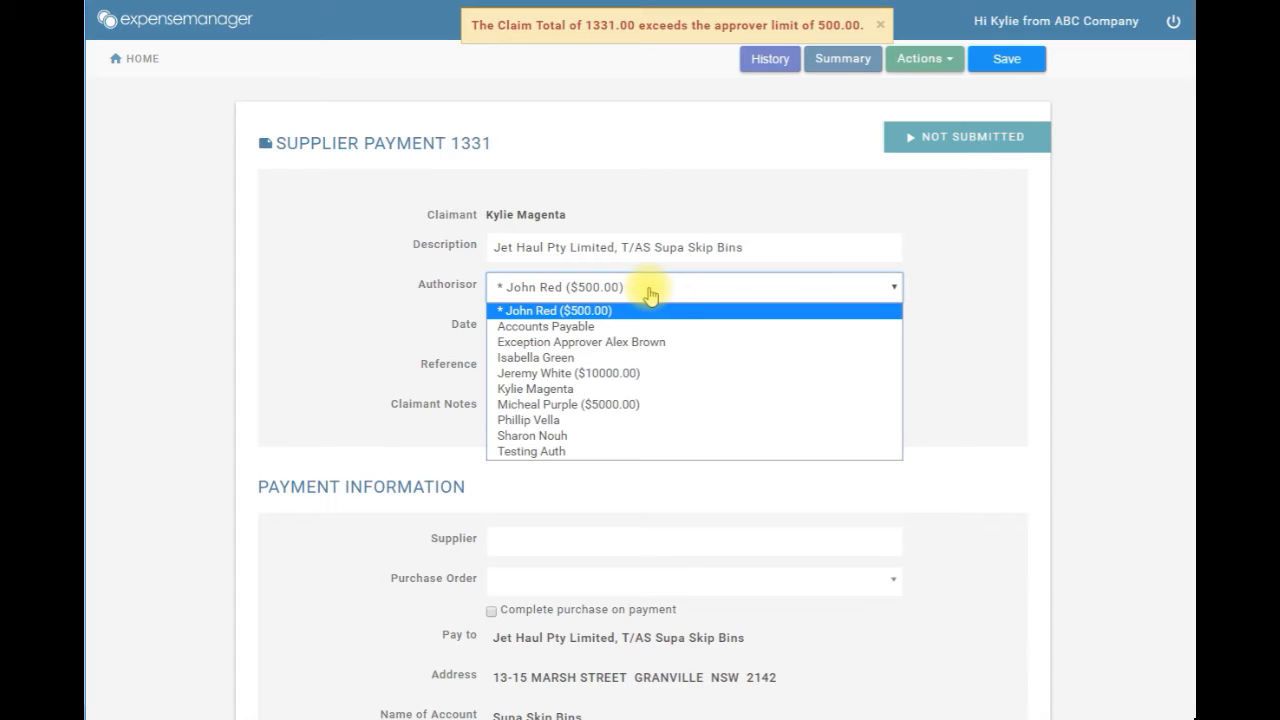
click(631, 404)
click(985, 64)
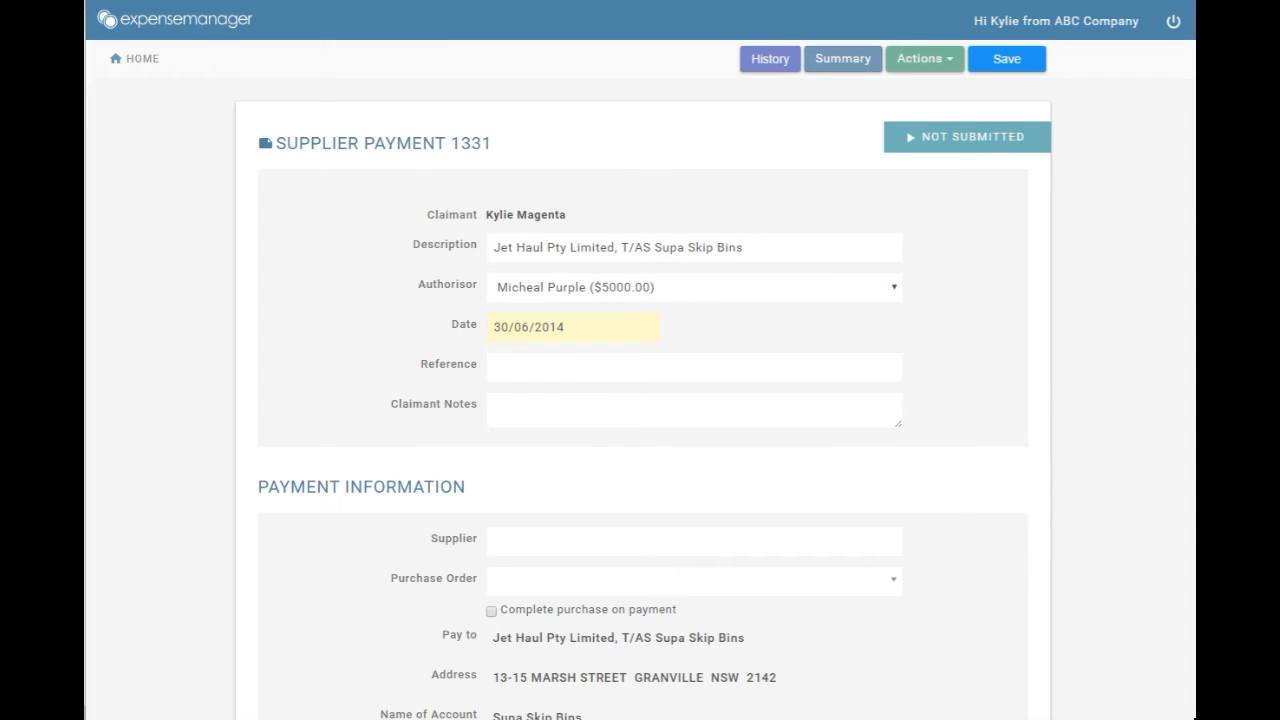
Step: Submit the Jet Haul supplier payment to its selected authorisor and confirm the submission
click(674, 294)
click(674, 294)
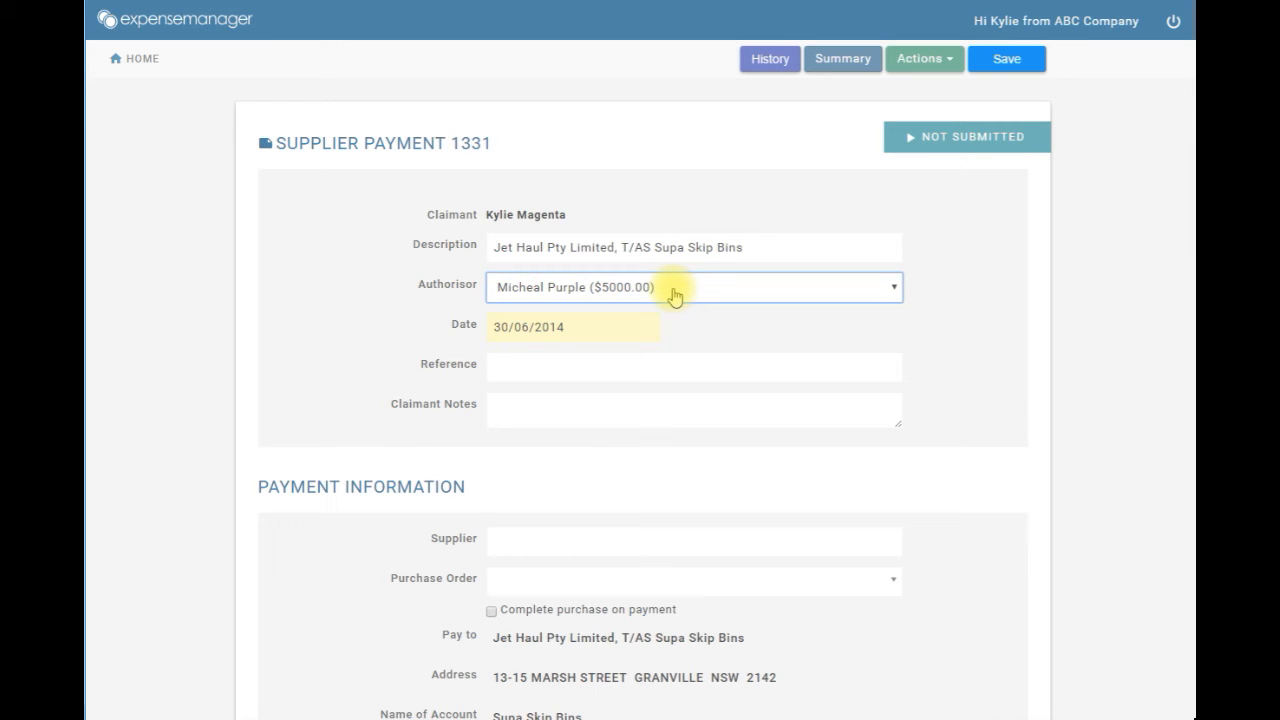
click(915, 58)
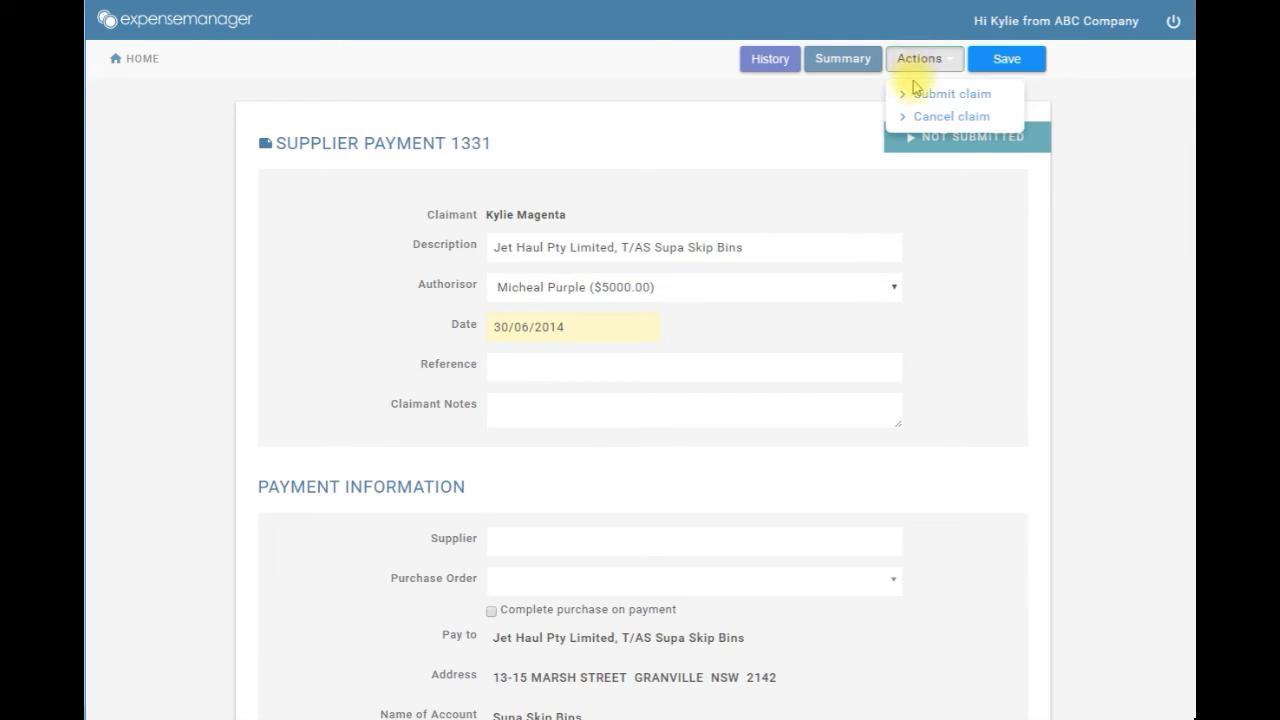
click(930, 93)
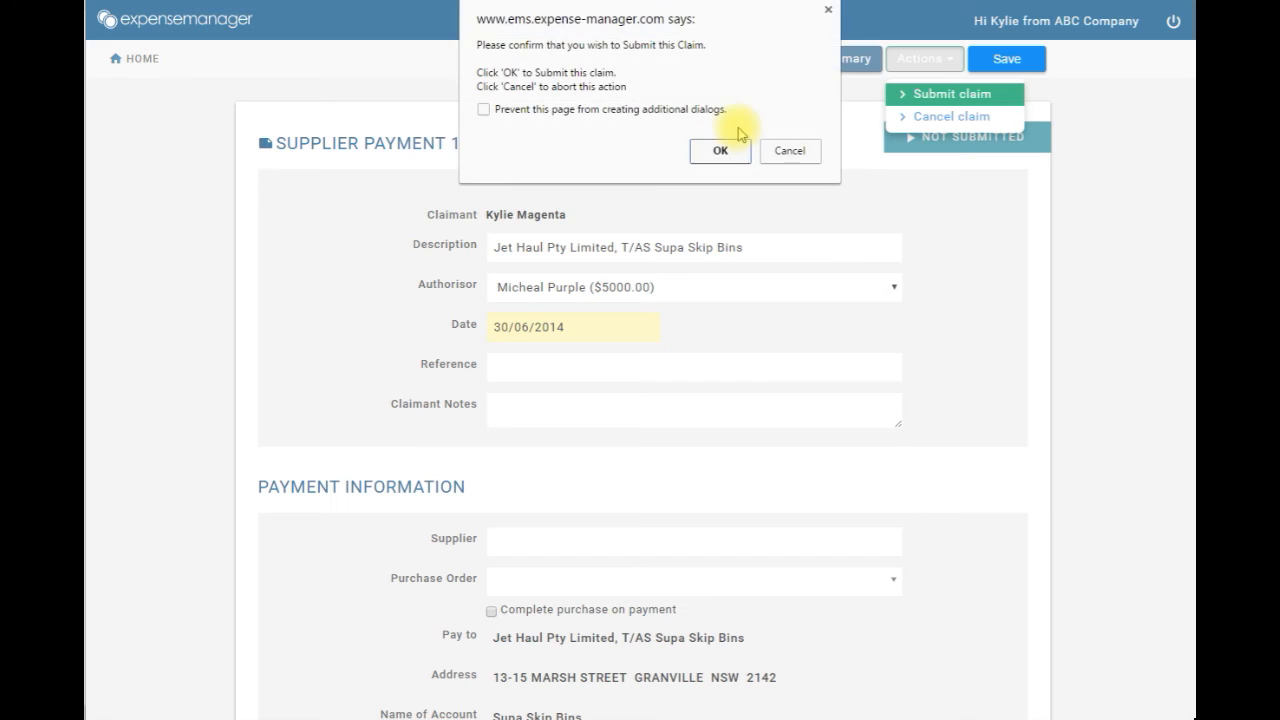
click(722, 150)
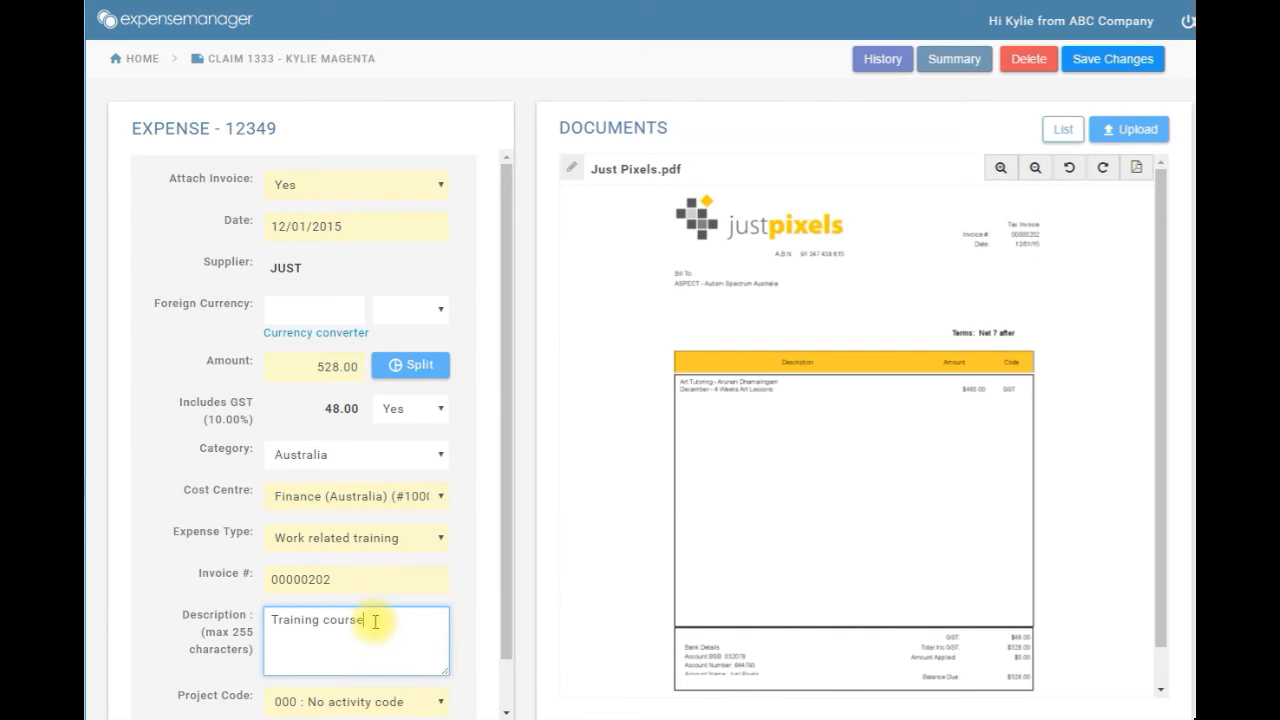
Step: Highlight the description of the Just Pixels expense and choose the authorisor with the $10000.00 limit for its supplier payment
drag(271, 621, 420, 646)
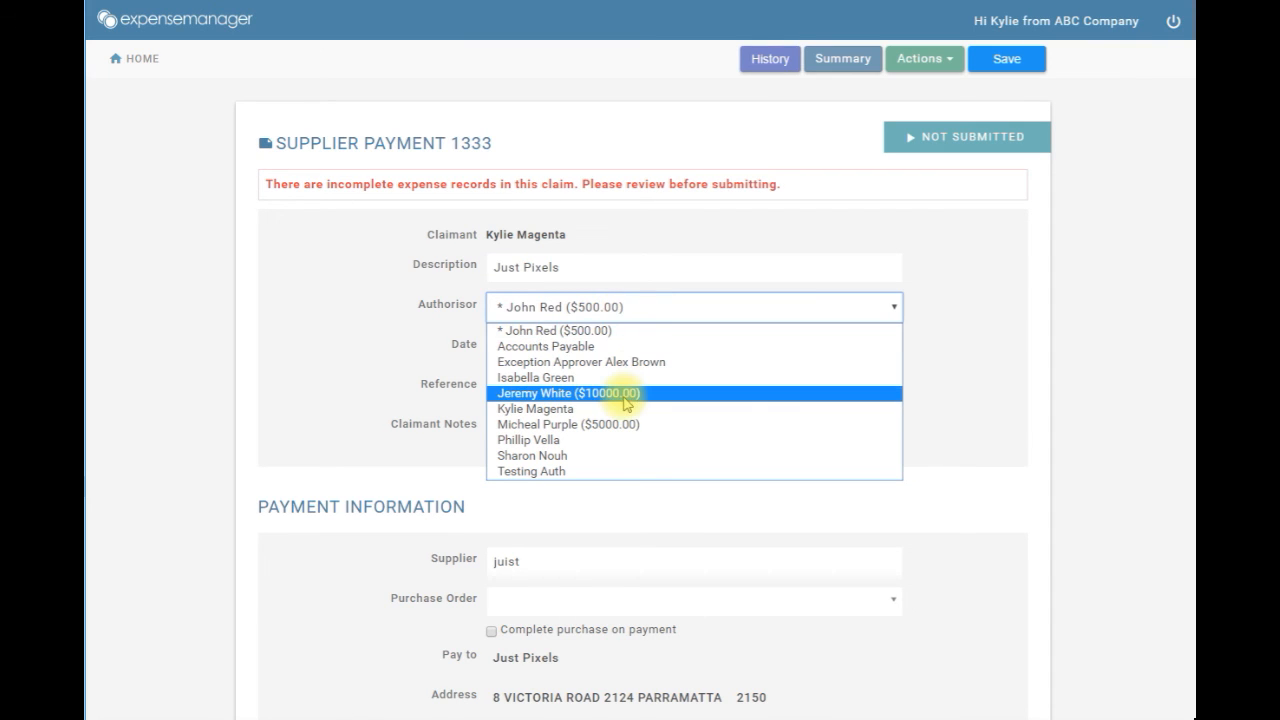
click(626, 400)
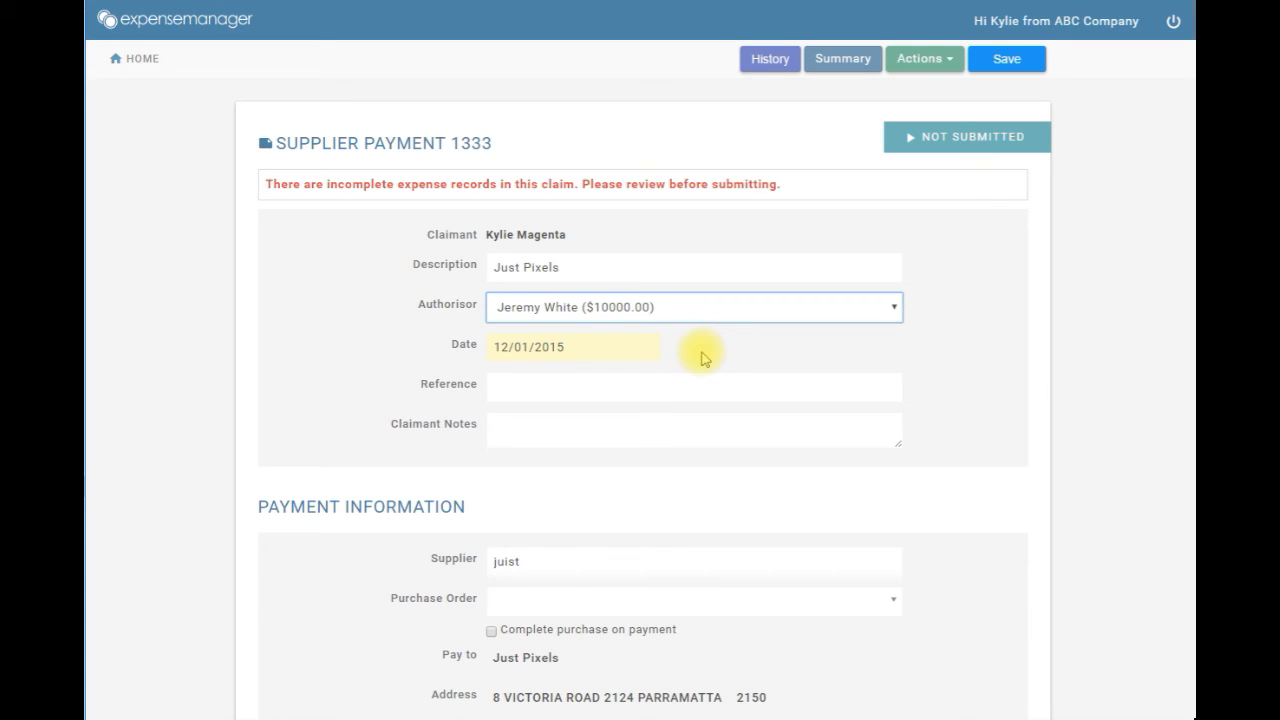
Step: Cancel the Just Pixels supplier payment claim and confirm its deletion
click(924, 58)
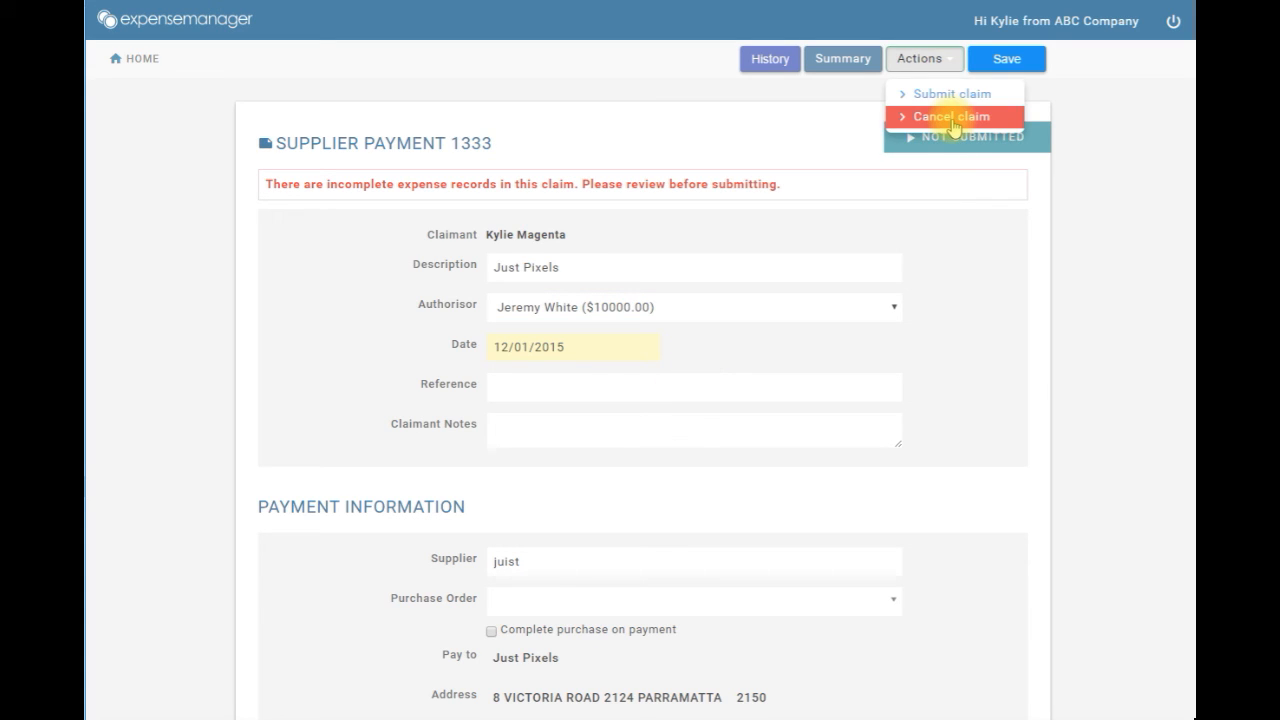
click(953, 118)
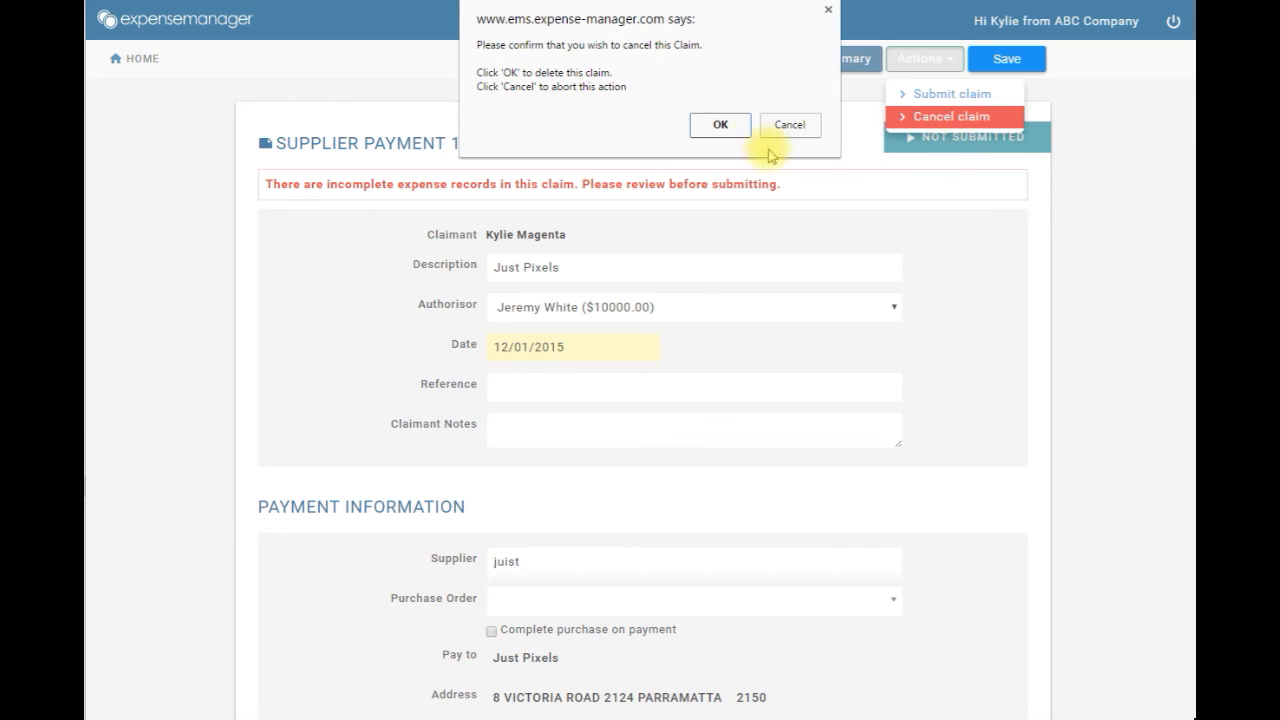
click(722, 128)
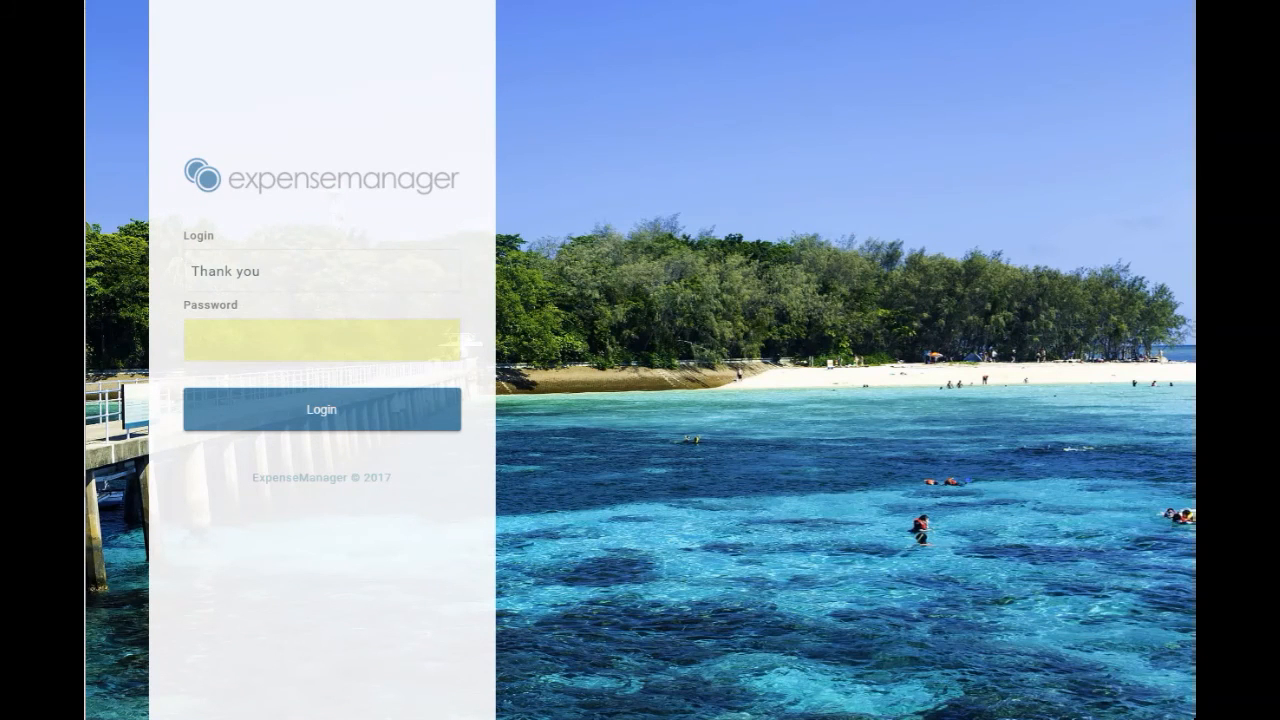